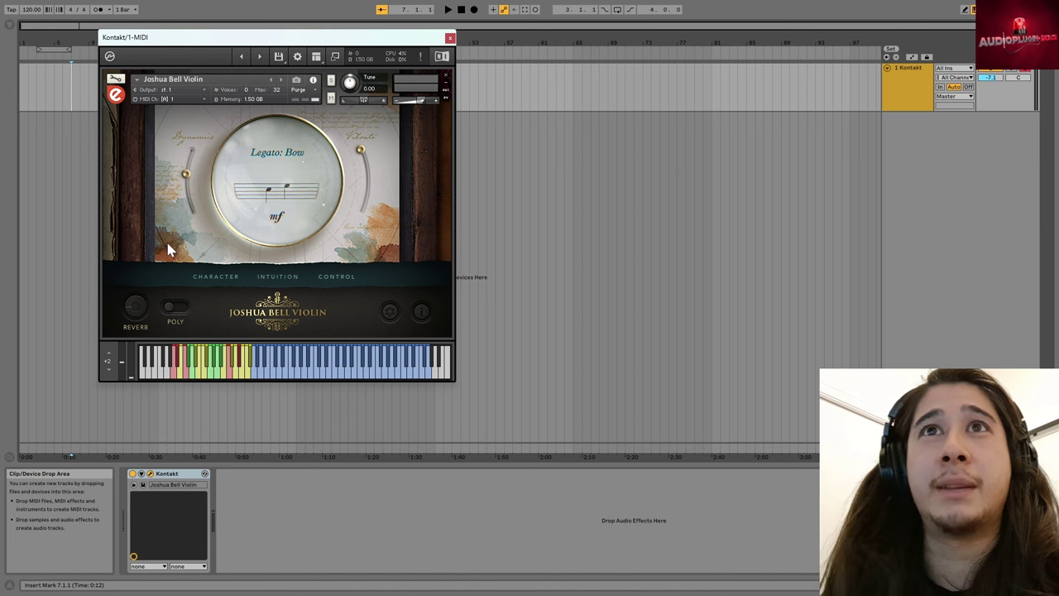
- Browse the articulations offered with Sordino, Sul Pont and Sul Tasto, leave only Sordino active, and select Sustain
click(287, 209)
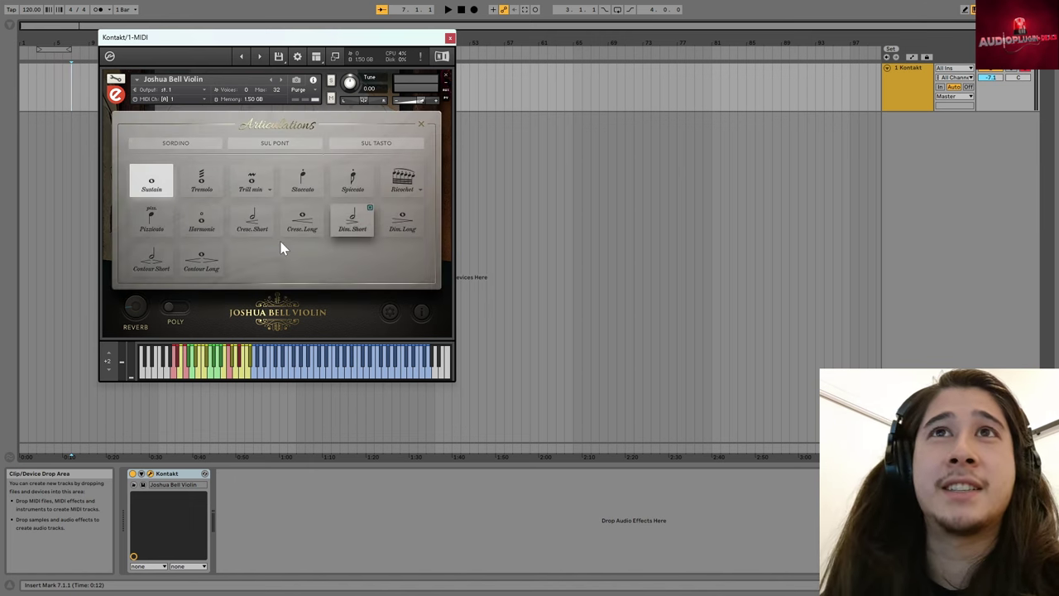
click(186, 145)
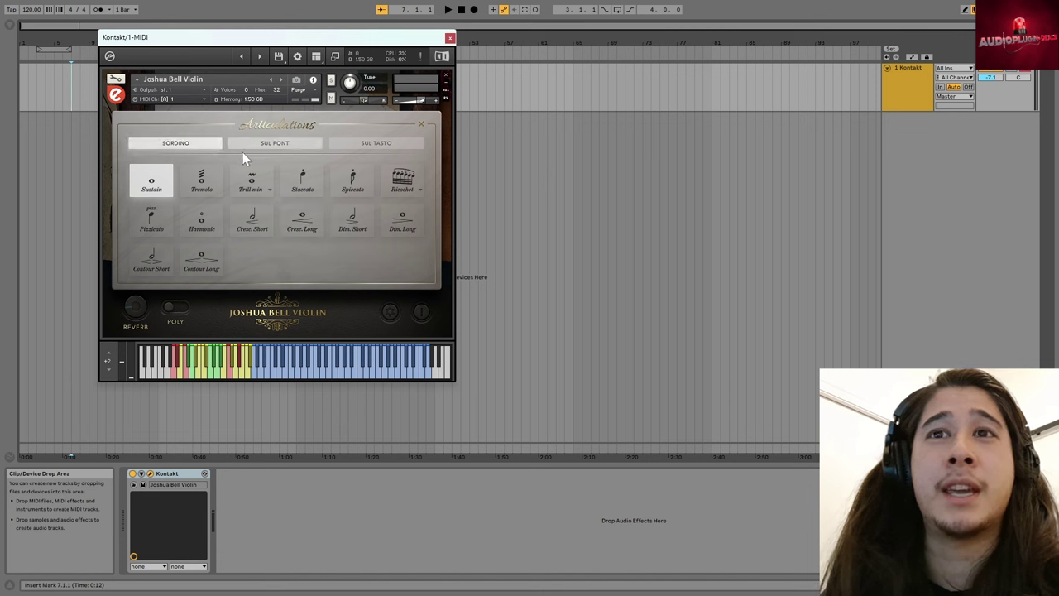
click(335, 147)
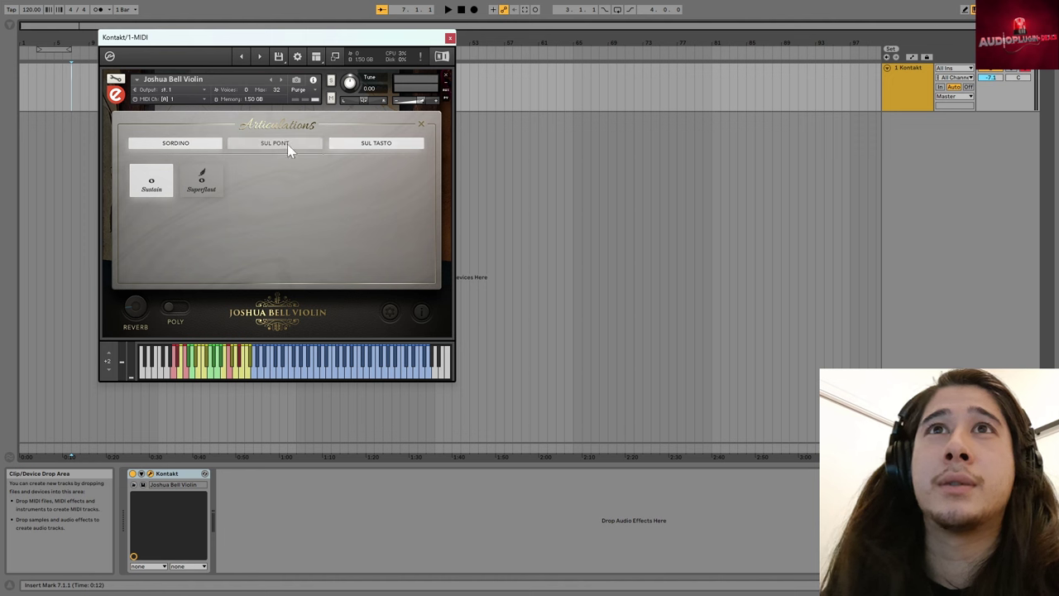
click(287, 144)
click(206, 148)
click(359, 148)
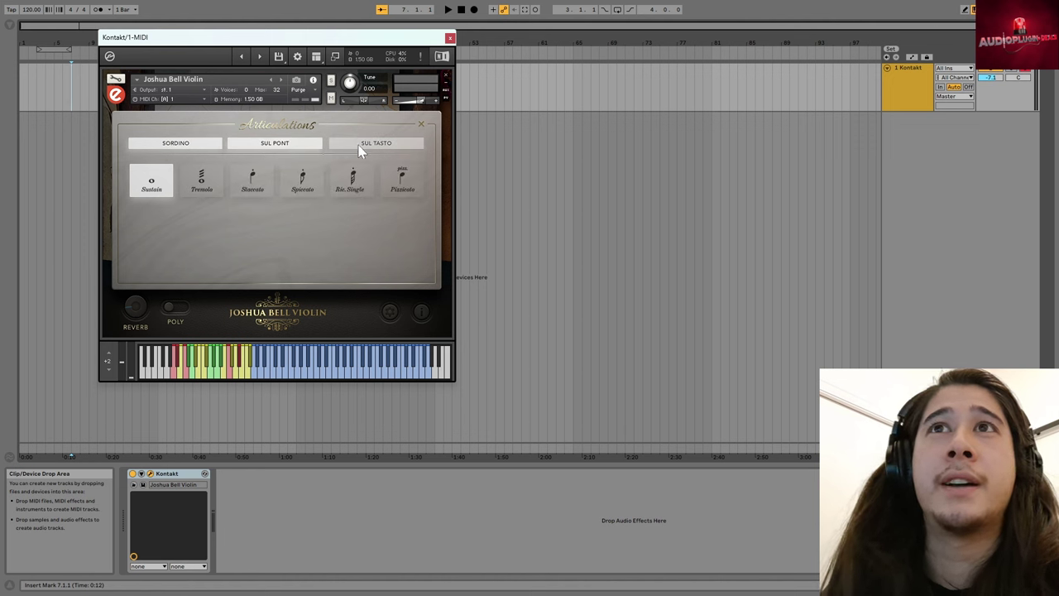
click(294, 145)
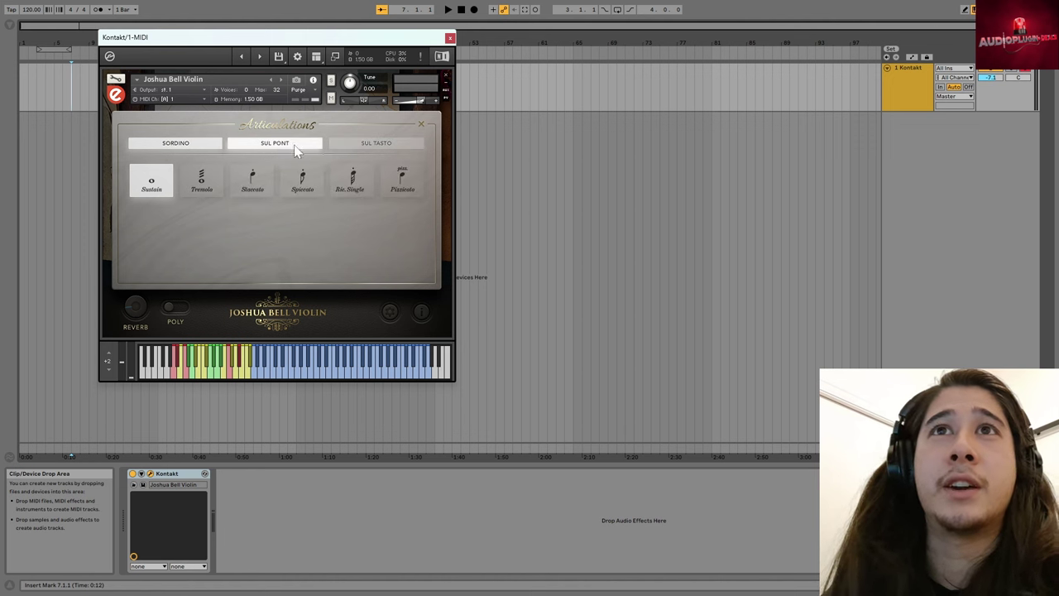
click(348, 144)
click(358, 149)
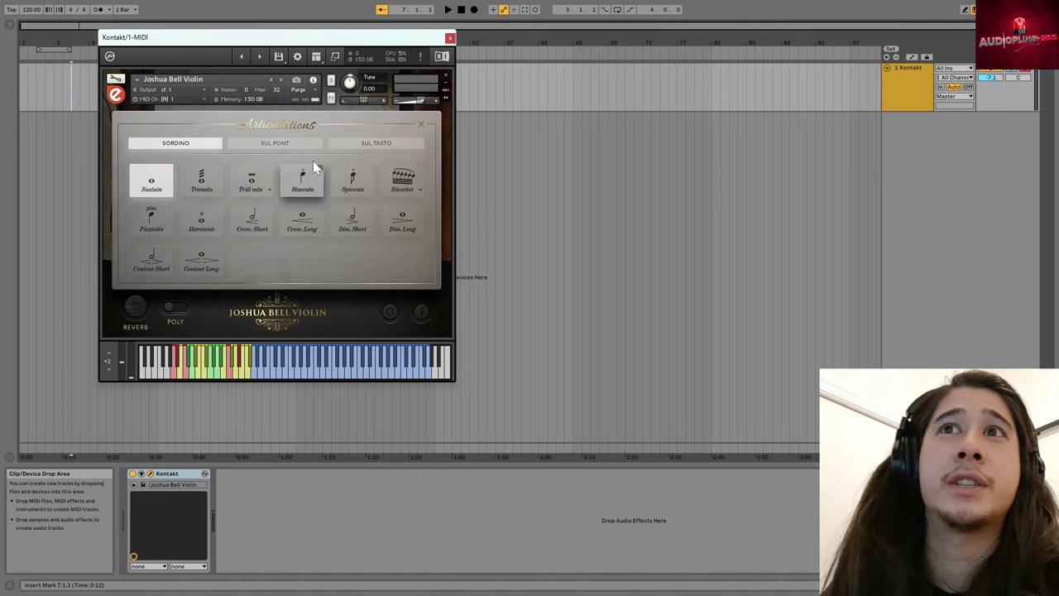
click(151, 181)
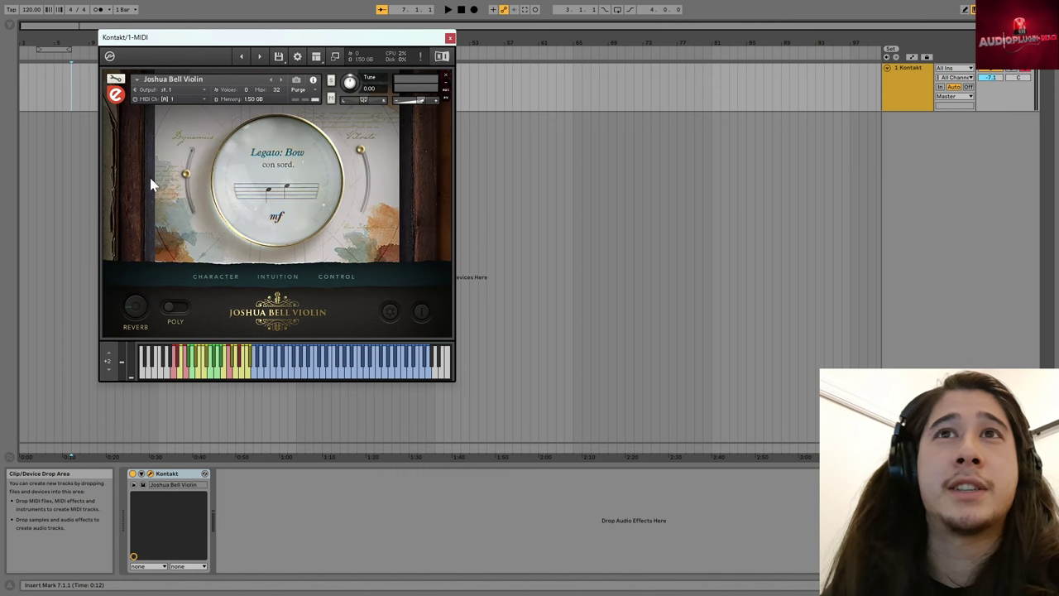
- Try the muted Tremolo and Pizzicato articulations, and return the violin to Sustain
click(279, 208)
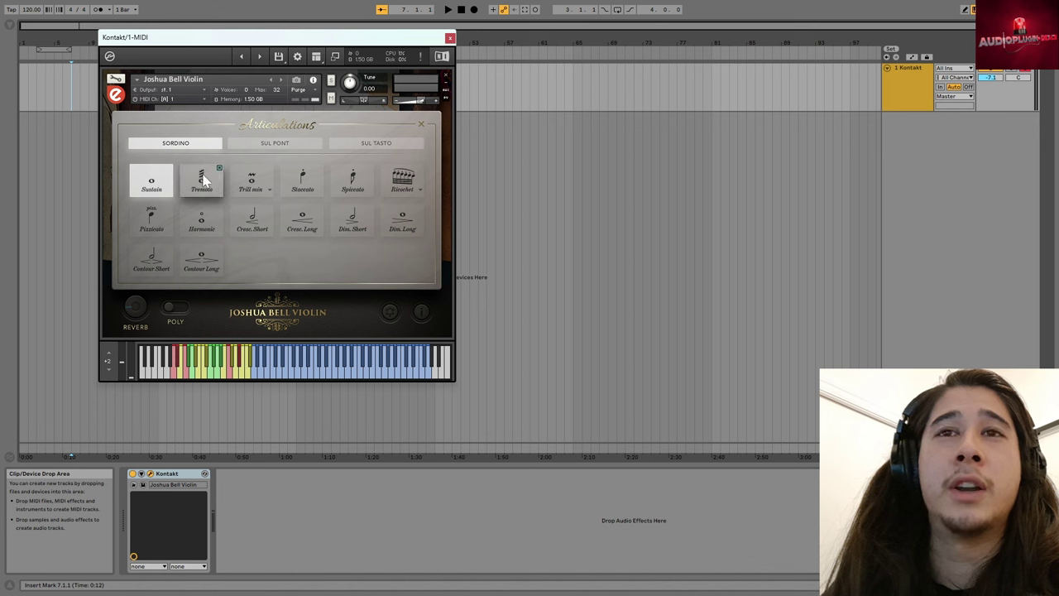
click(203, 181)
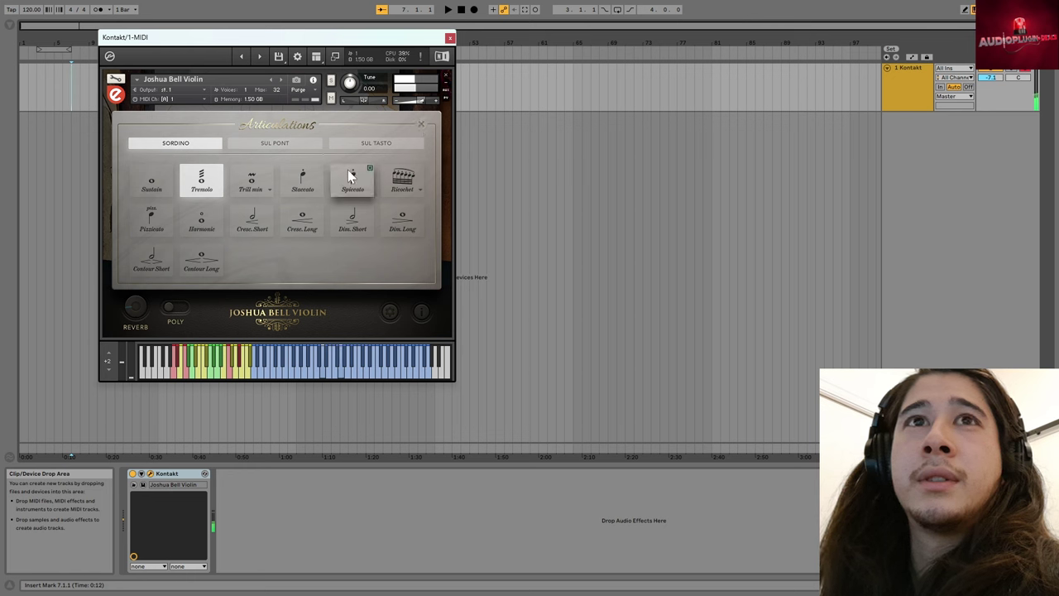
click(155, 216)
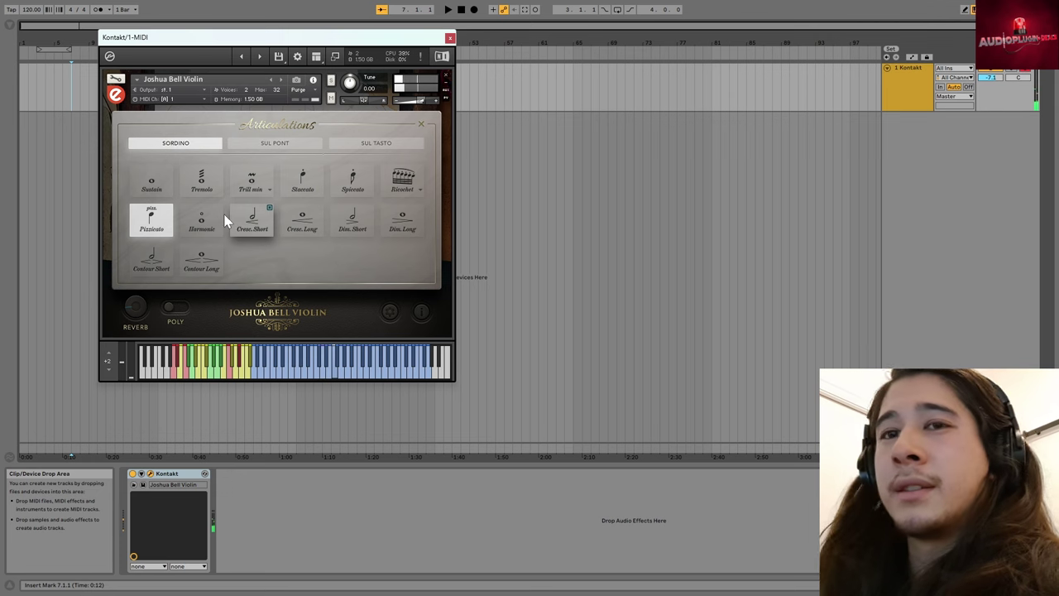
click(419, 124)
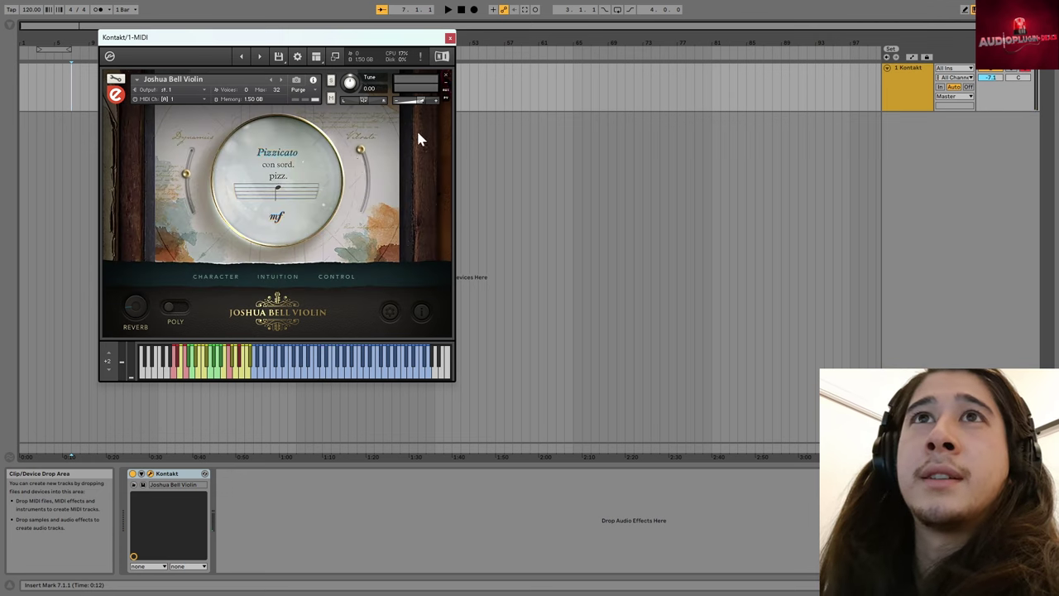
click(293, 176)
click(149, 184)
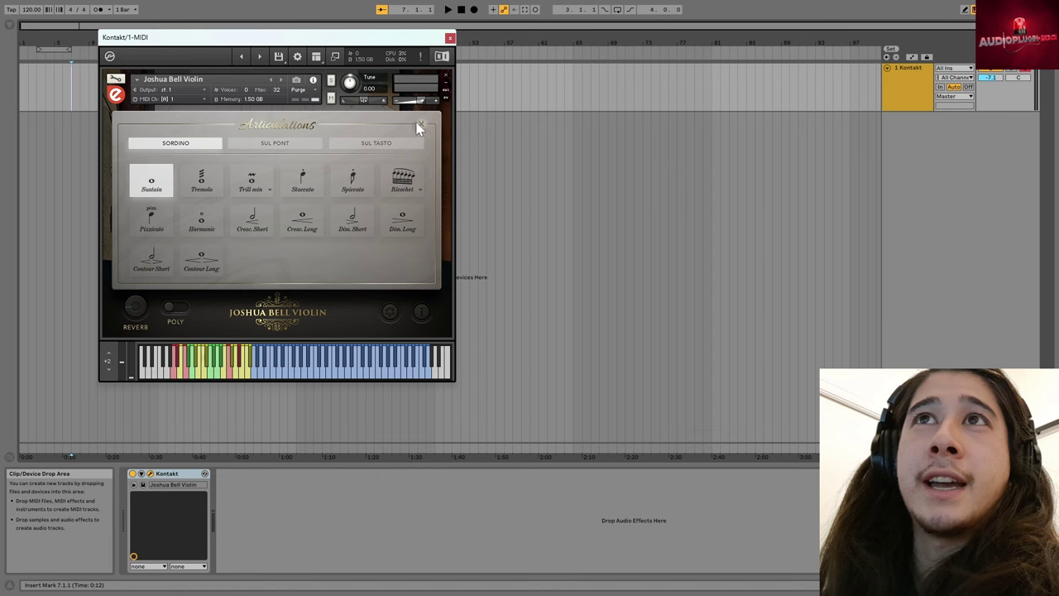
click(420, 124)
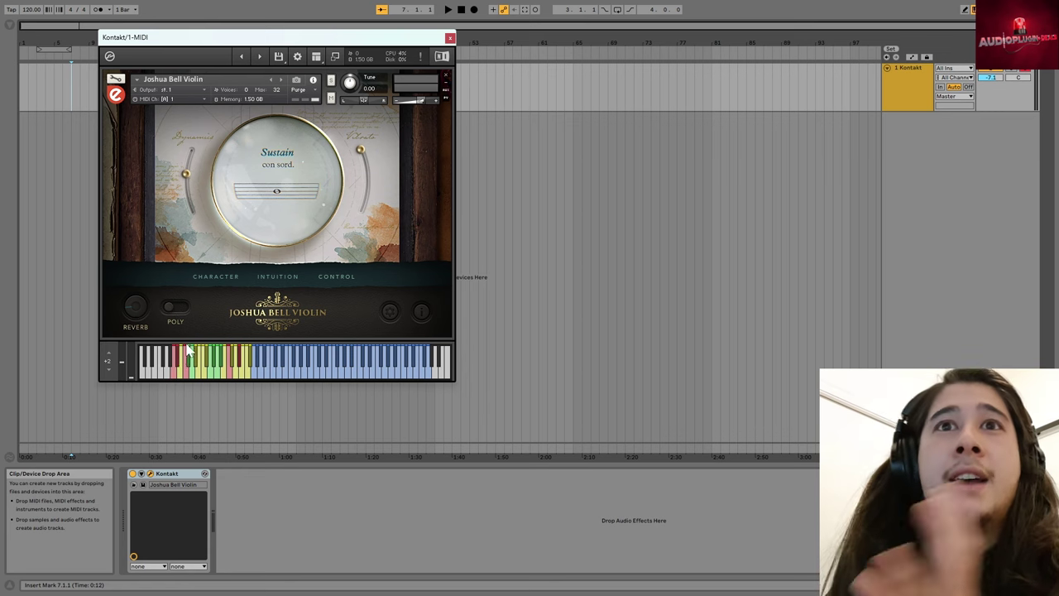
- Trigger the Portamento legato keyswitch and change the articulation to Harmonic
click(236, 377)
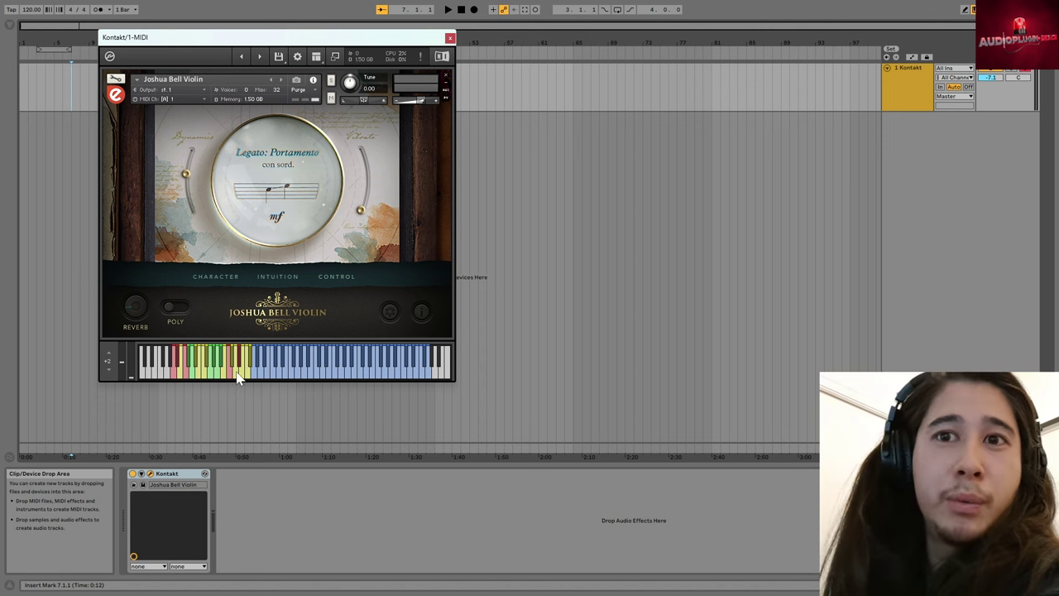
click(236, 368)
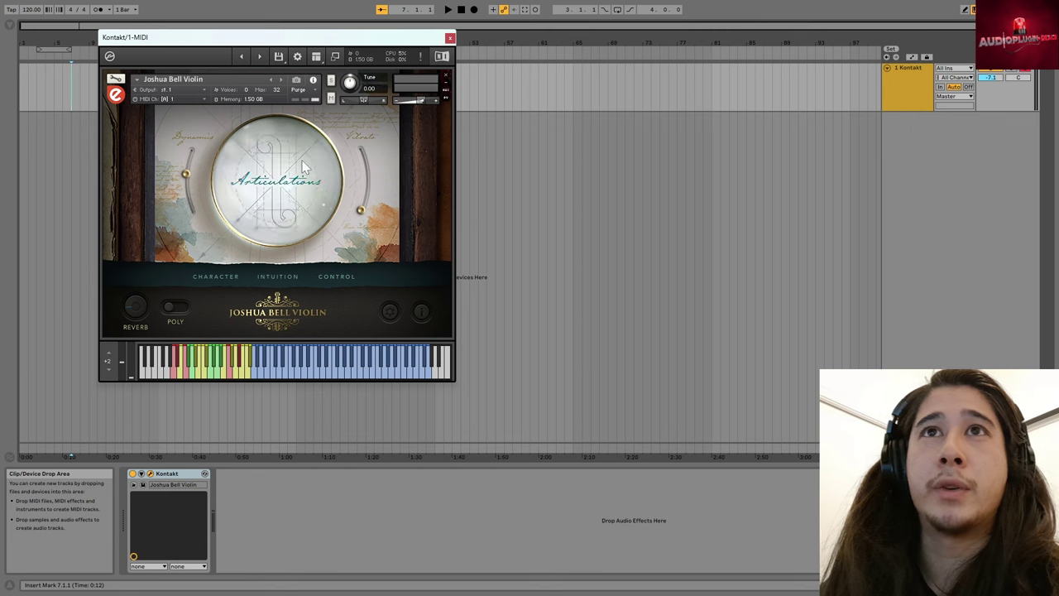
click(300, 207)
click(196, 230)
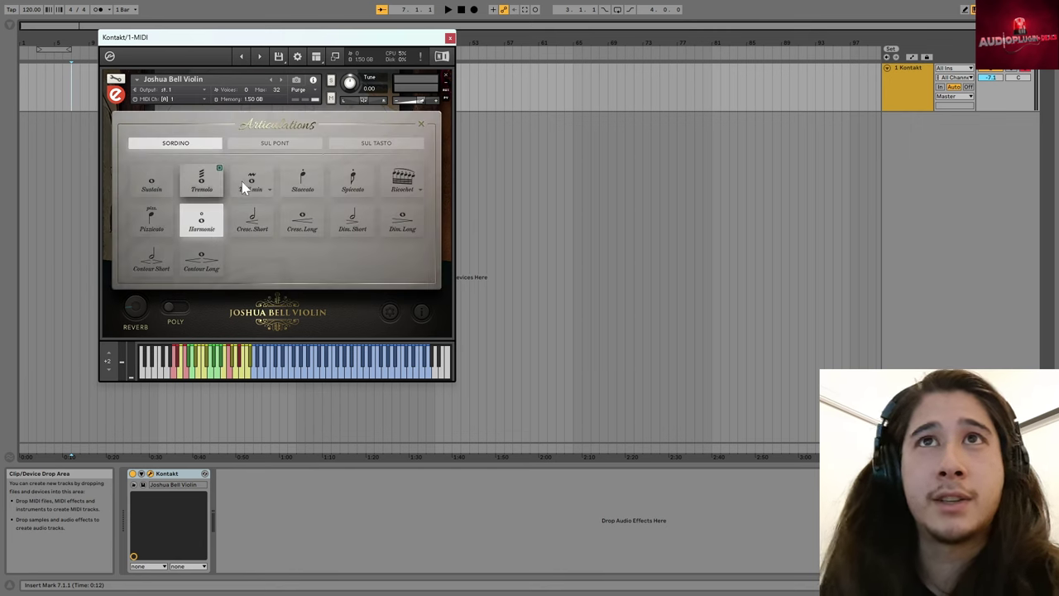
click(422, 126)
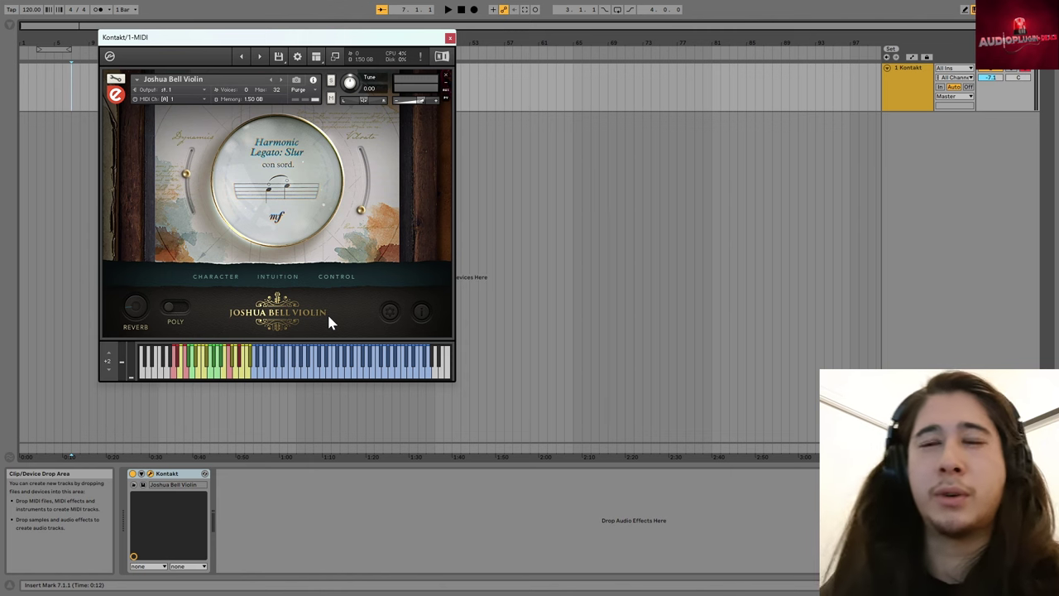
- Enable Constant Dynamic Movement in the Intuition settings, set its rate to 1.0 s, and raise its amount above 65%
click(278, 278)
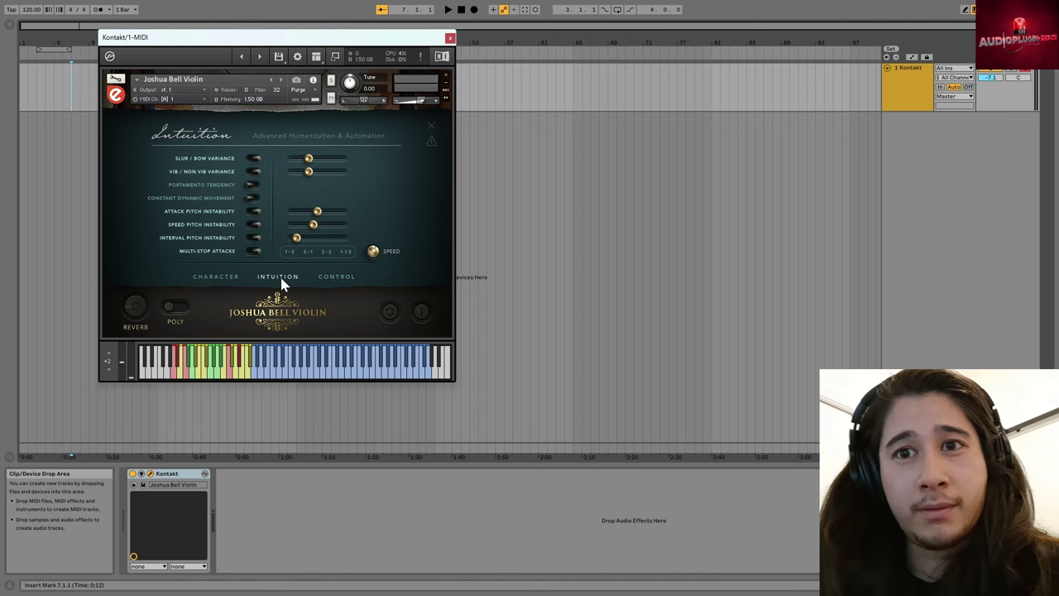
click(254, 199)
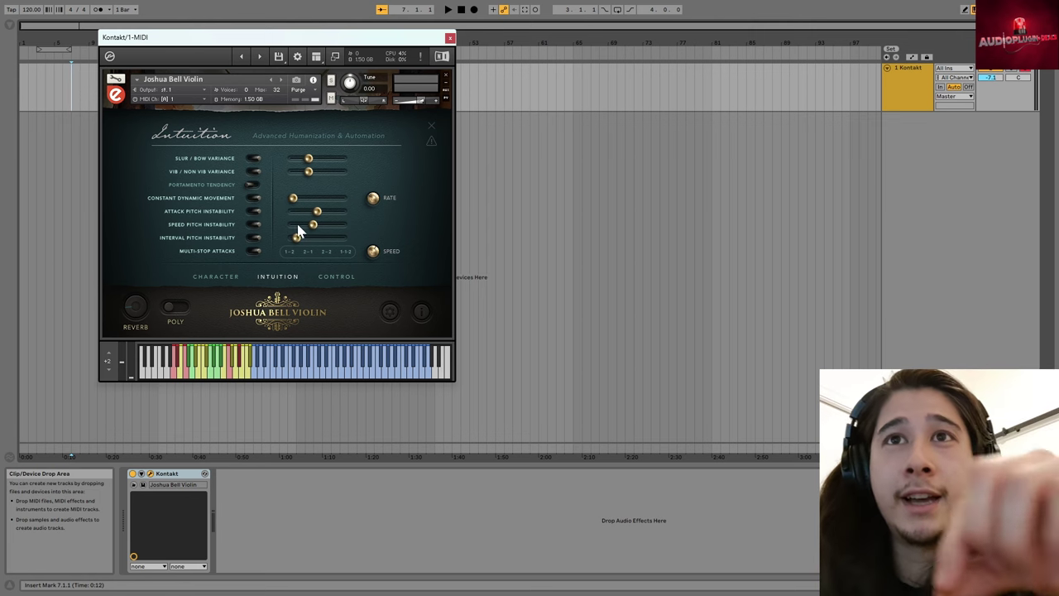
click(280, 302)
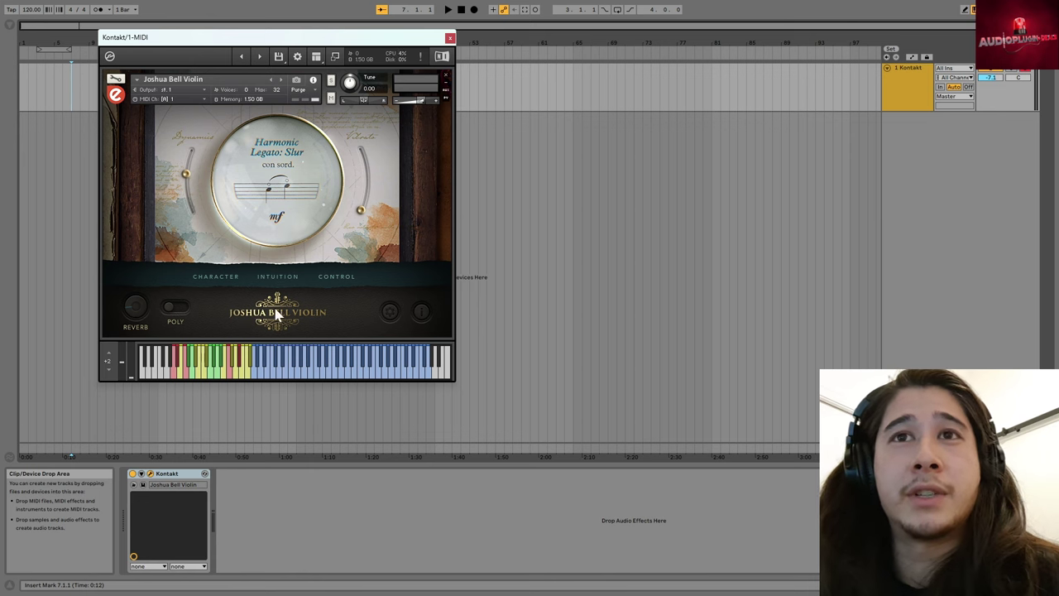
click(280, 278)
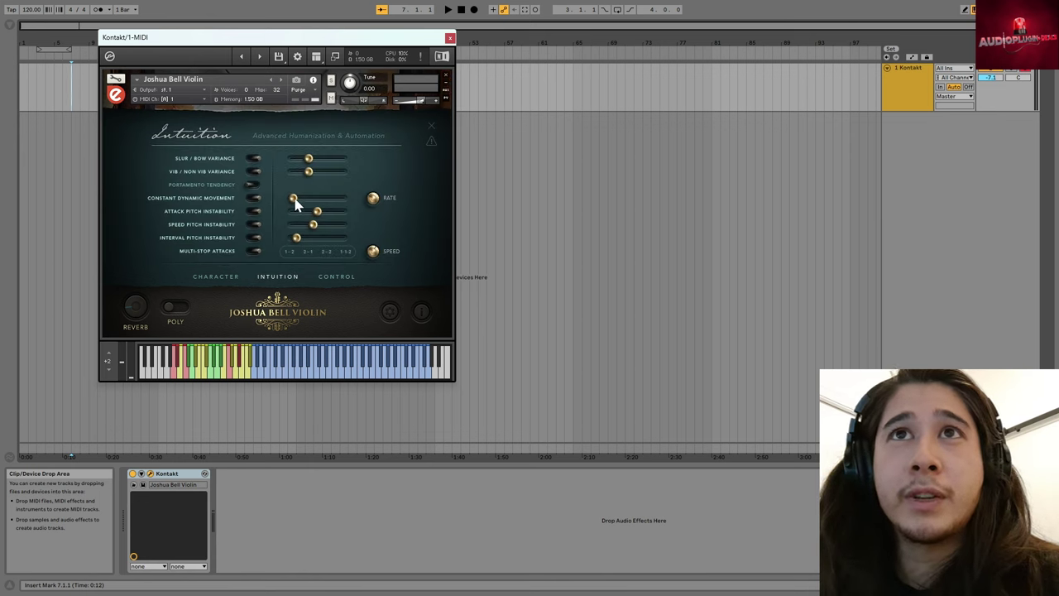
drag(304, 206, 356, 204)
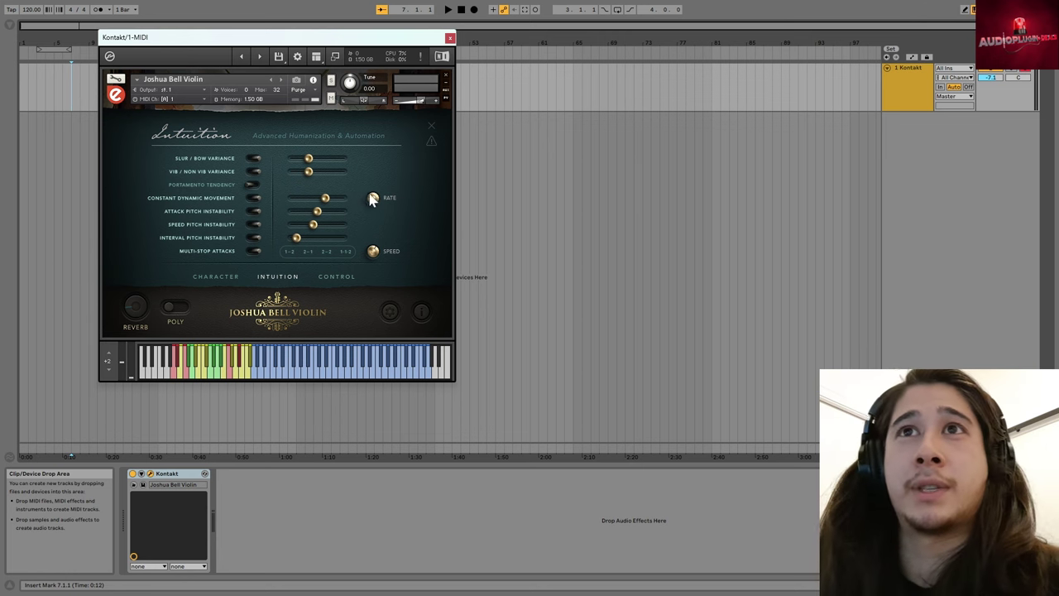
drag(372, 199, 368, 206)
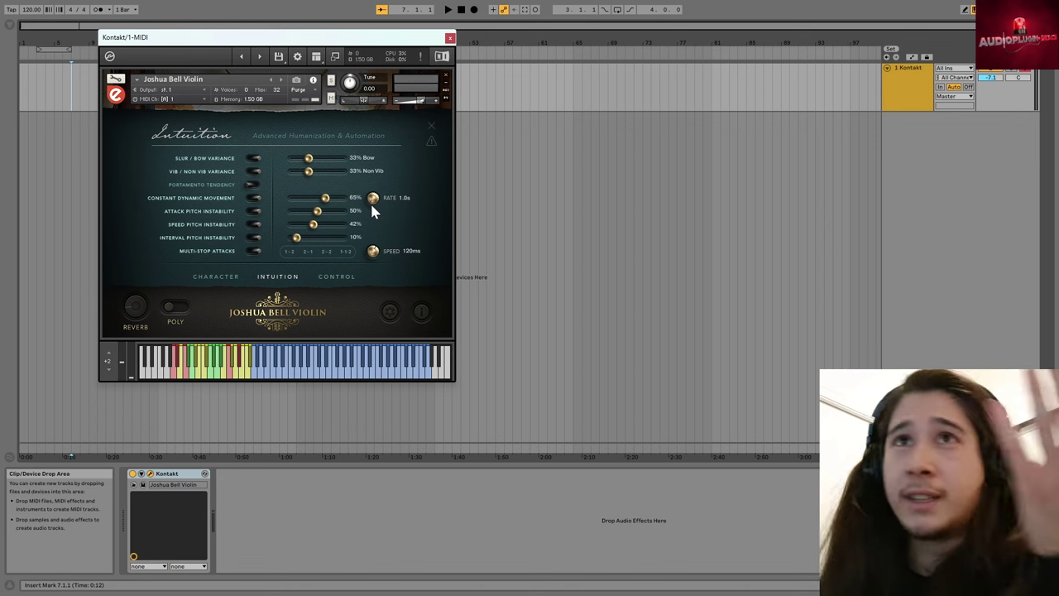
drag(331, 206, 338, 199)
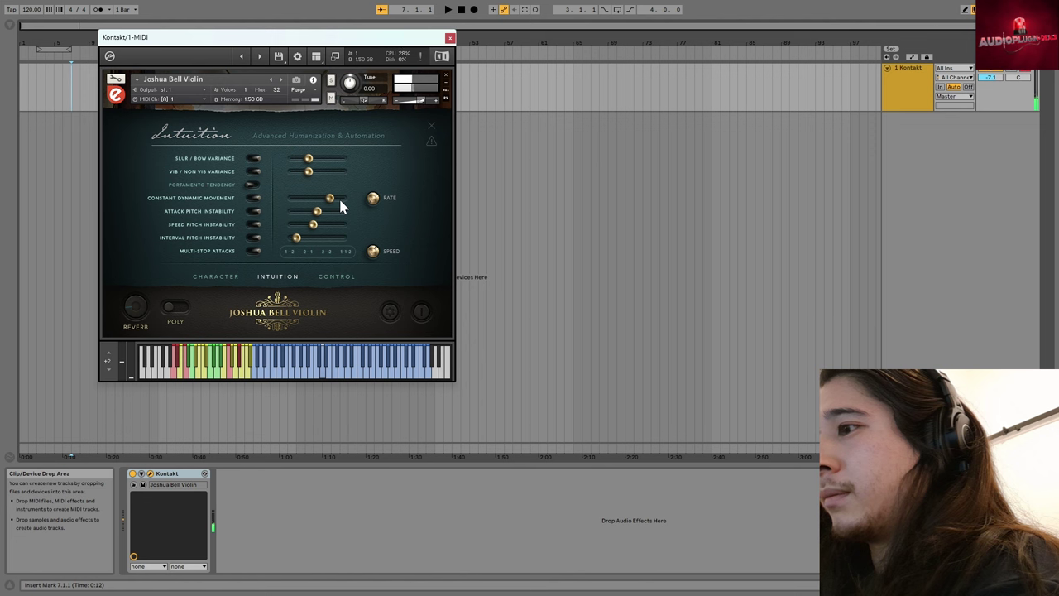
- Play several notes to audition the dynamic movement, and reduce Constant Dynamic Movement to 47%
key(a)
key(a)
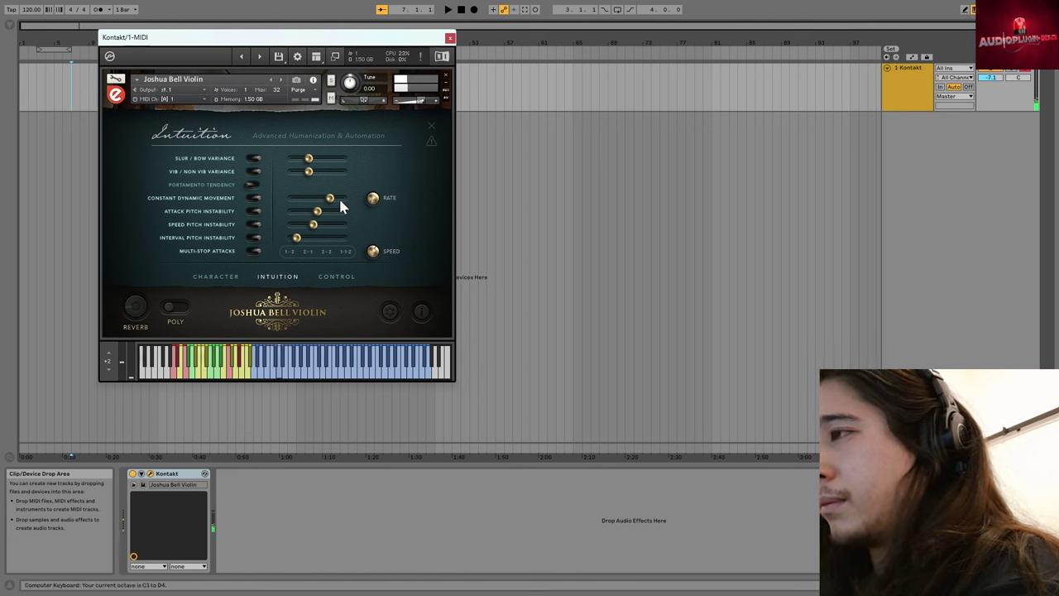
key(d)
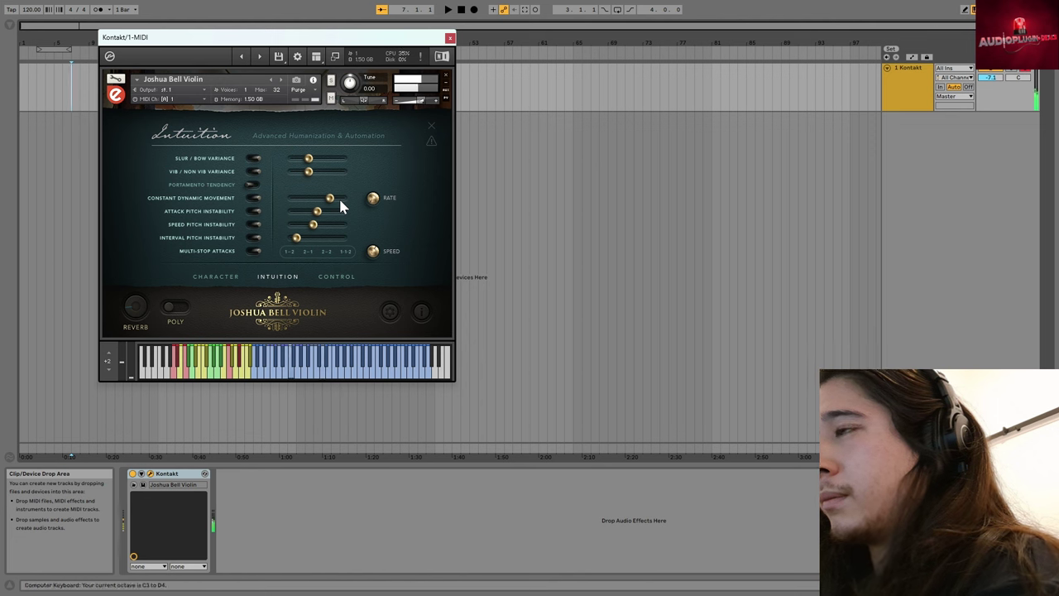
key(a)
key(f)
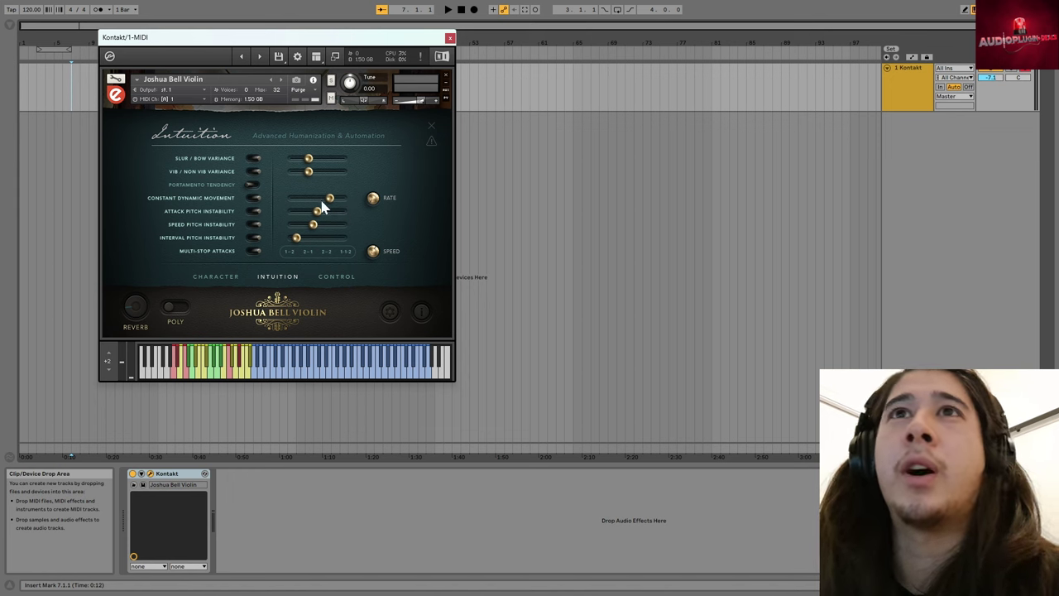
drag(333, 204, 365, 198)
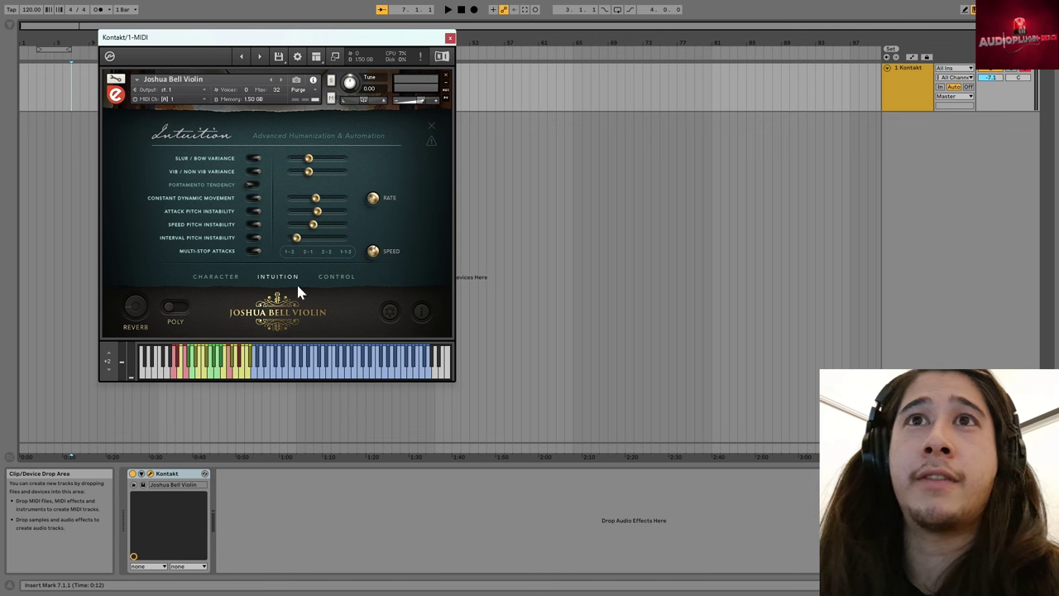
- Return to the main view, select the Sustain articulation, and trigger the Slur legato keyswitch
click(281, 315)
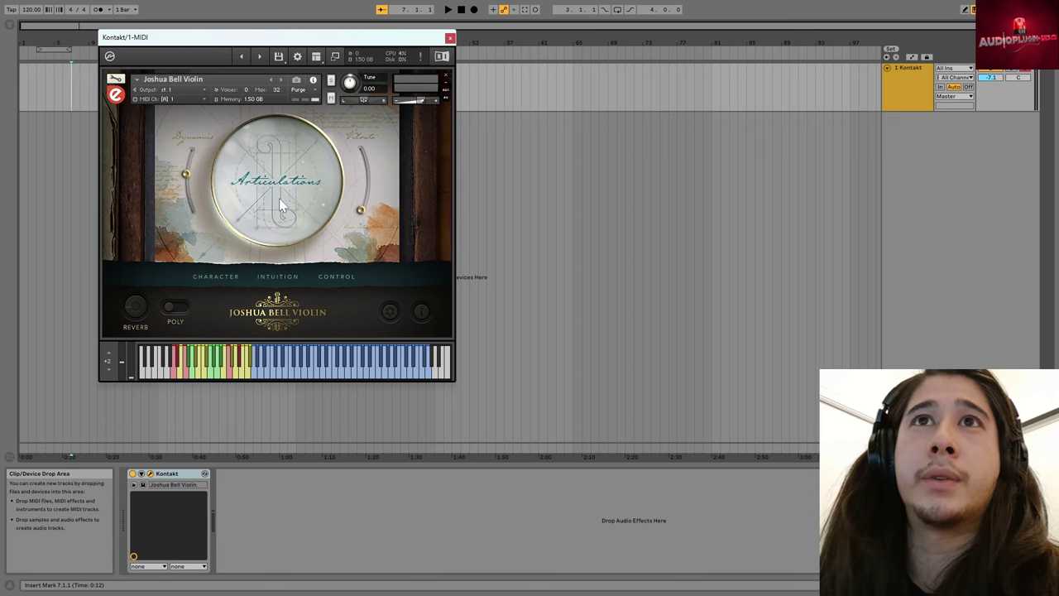
click(279, 198)
click(149, 181)
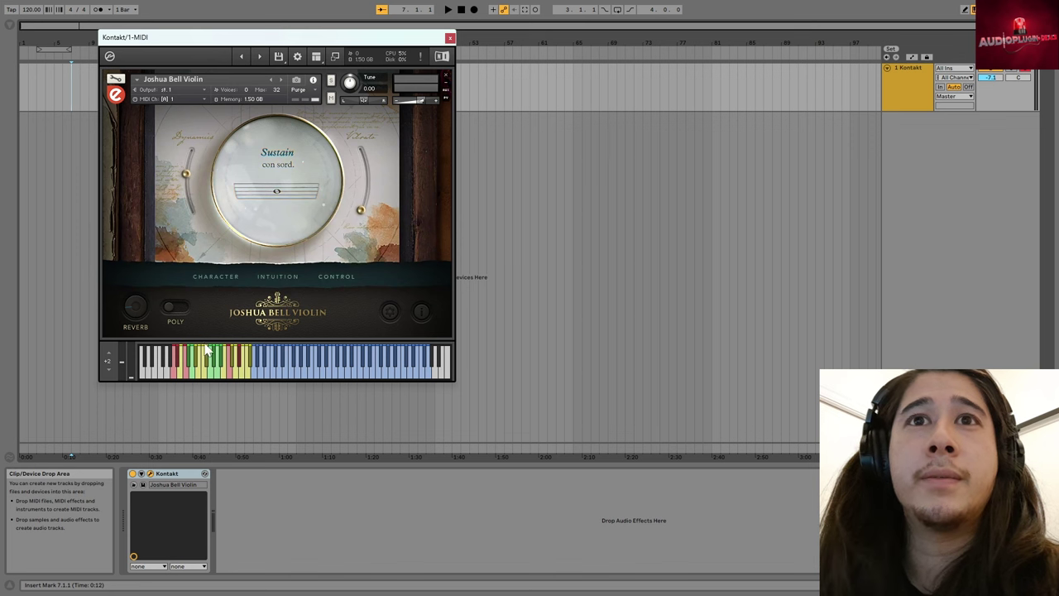
click(229, 368)
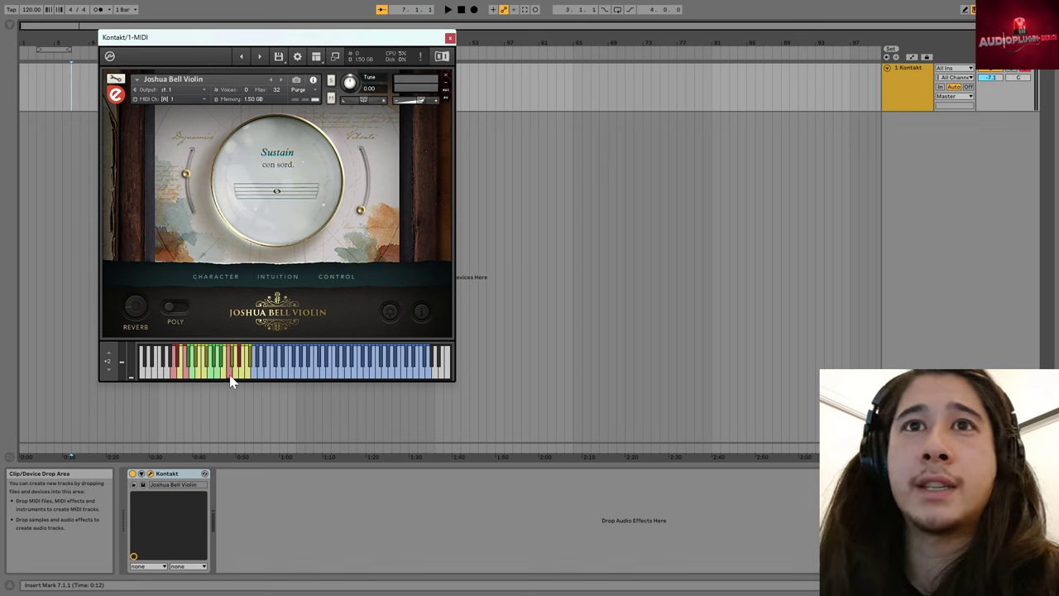
click(229, 368)
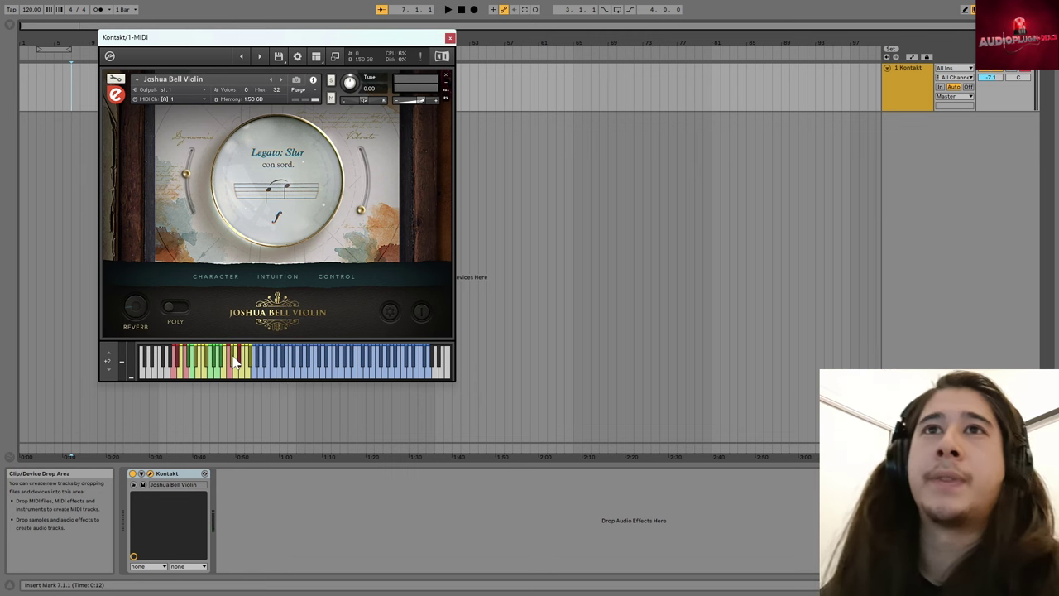
- In the Intuition settings, set Slur / Bow Variance to 57% Bow and raise Attack Pitch Instability above 50%
click(278, 281)
drag(308, 160, 342, 164)
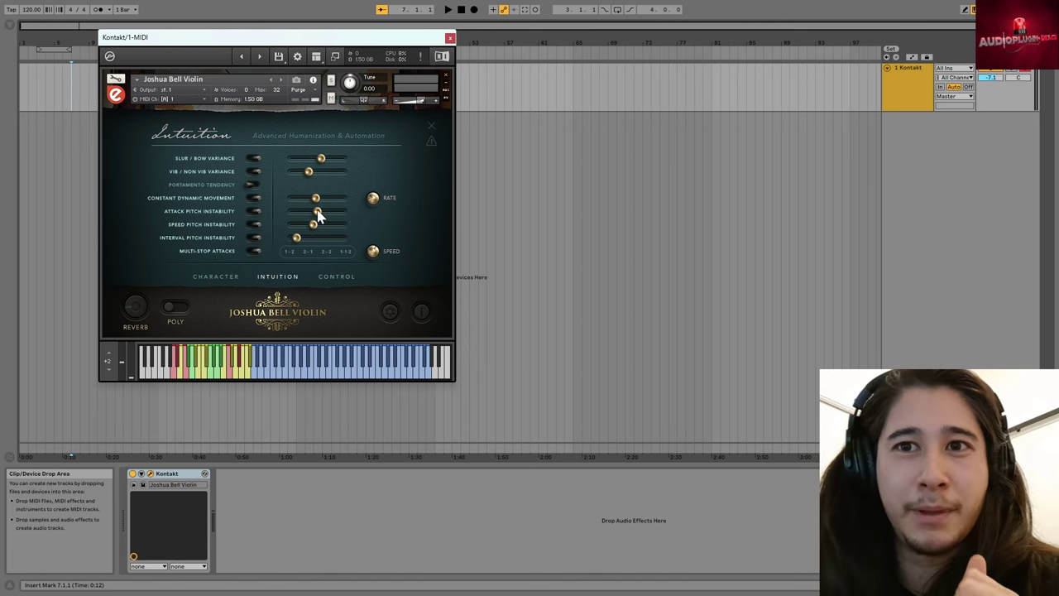
mouse_move(318, 215)
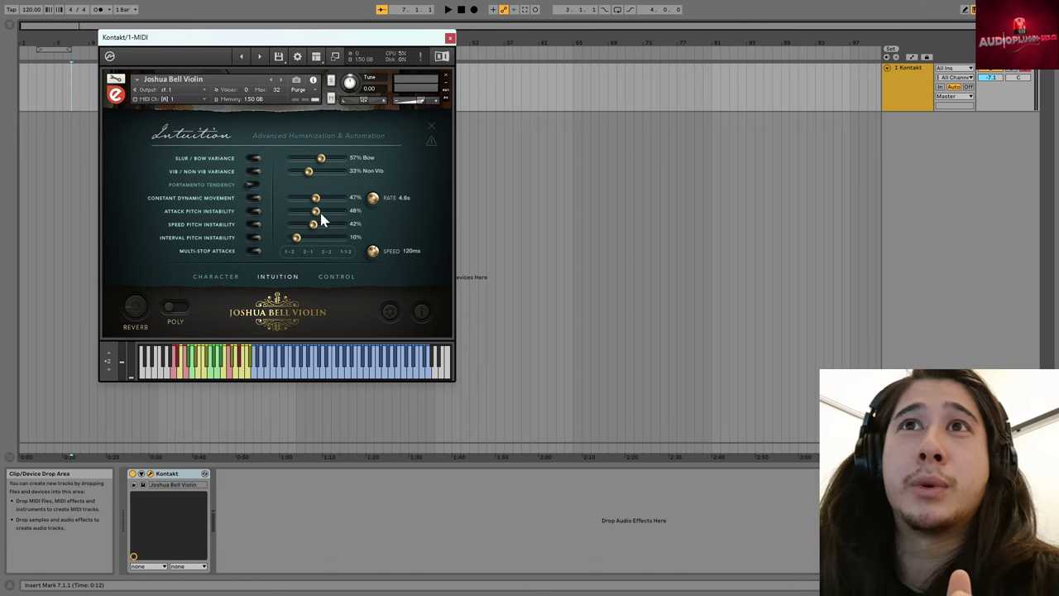
drag(345, 223, 349, 224)
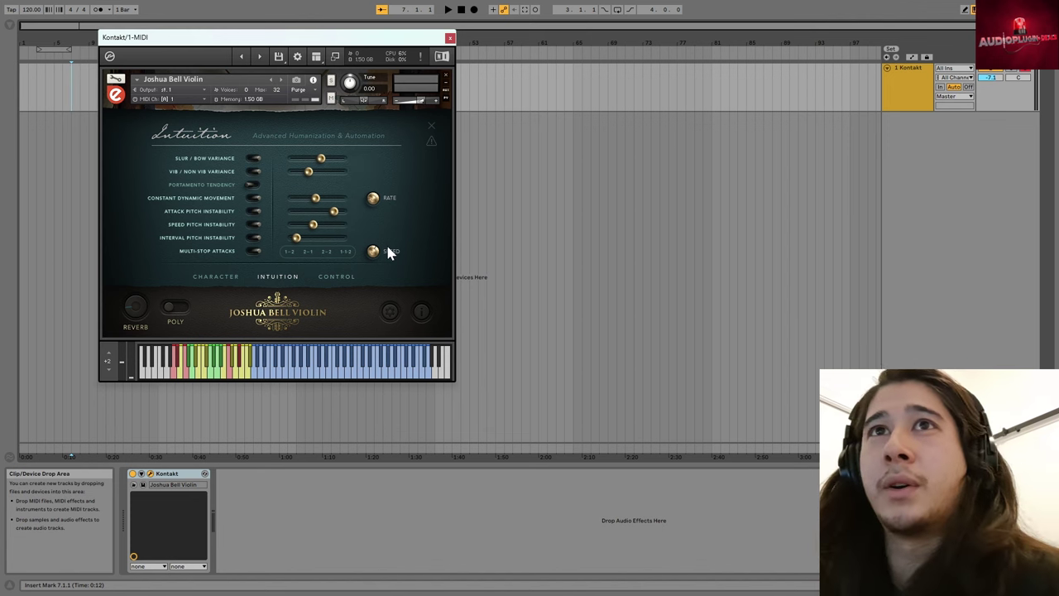
- Compare the violin with Attack Pitch Instability high, off and on again, leaving it enabled at 52%
drag(334, 211, 345, 212)
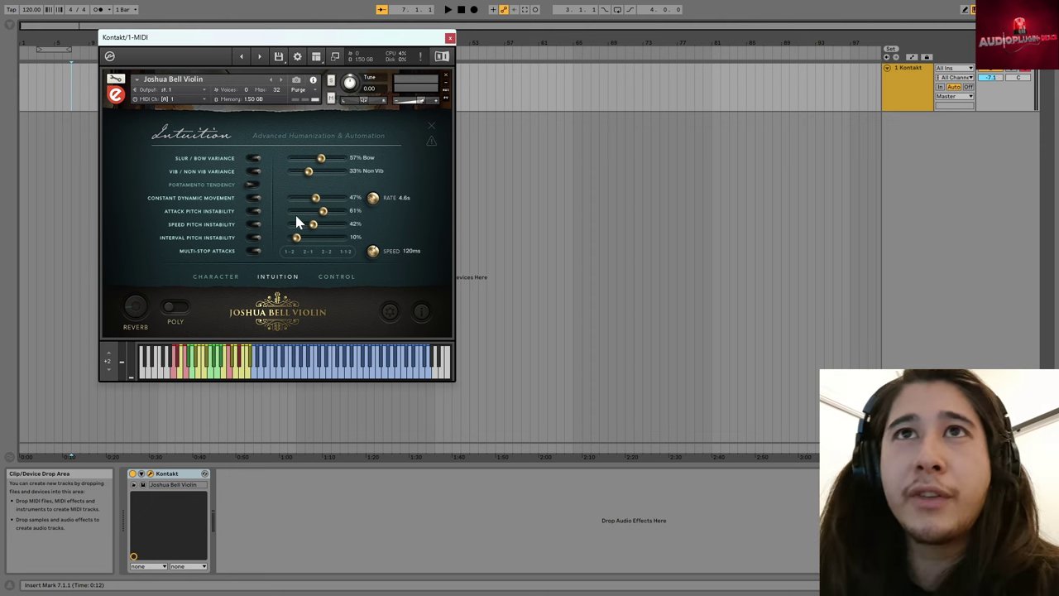
click(253, 210)
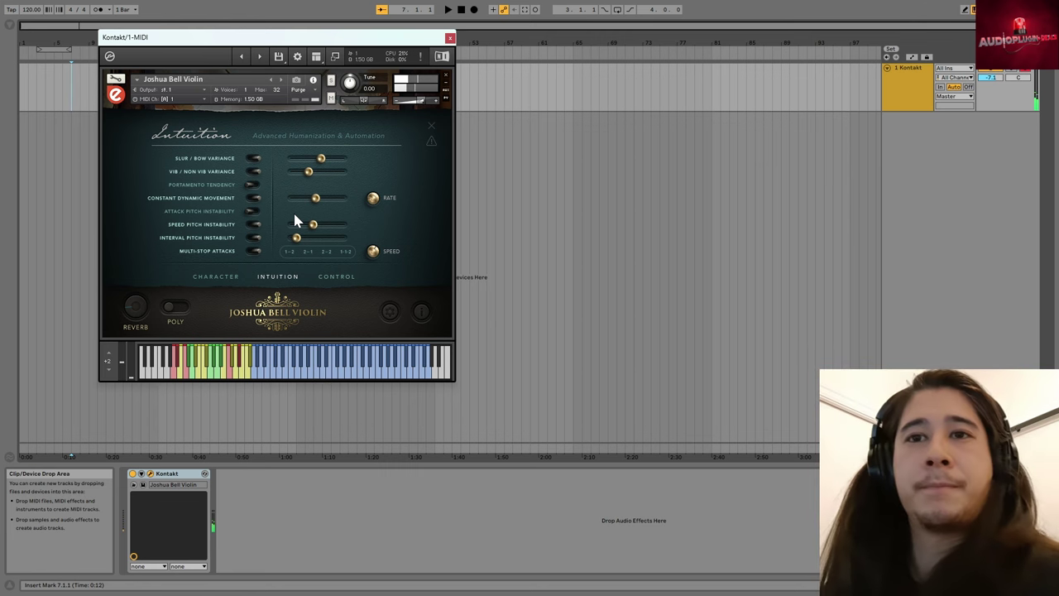
click(243, 211)
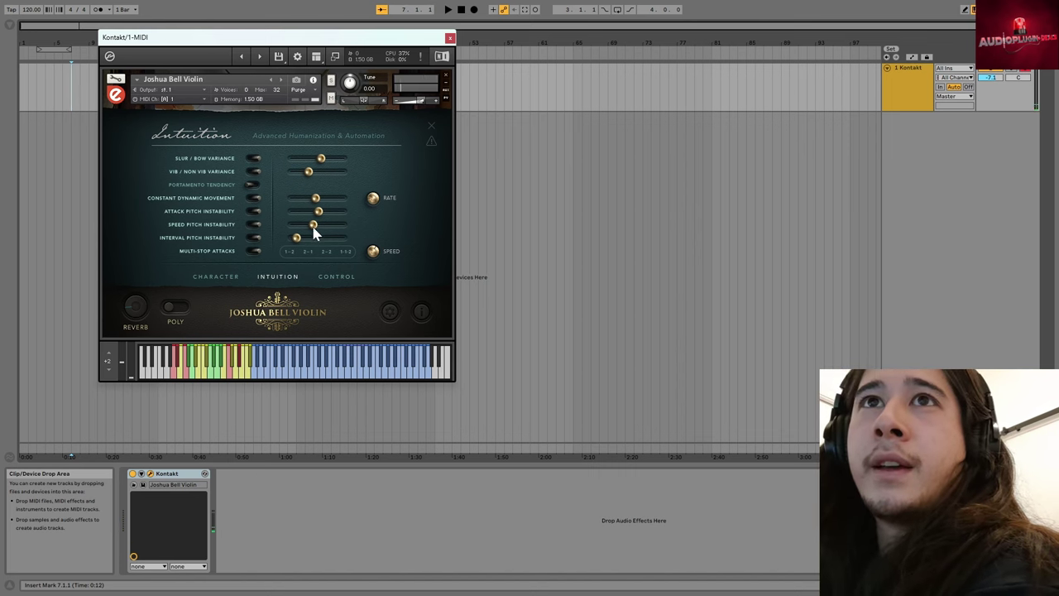
- Audition Speed Pitch Instability disabled, enabled and at higher amounts, and set it to 41%
click(254, 224)
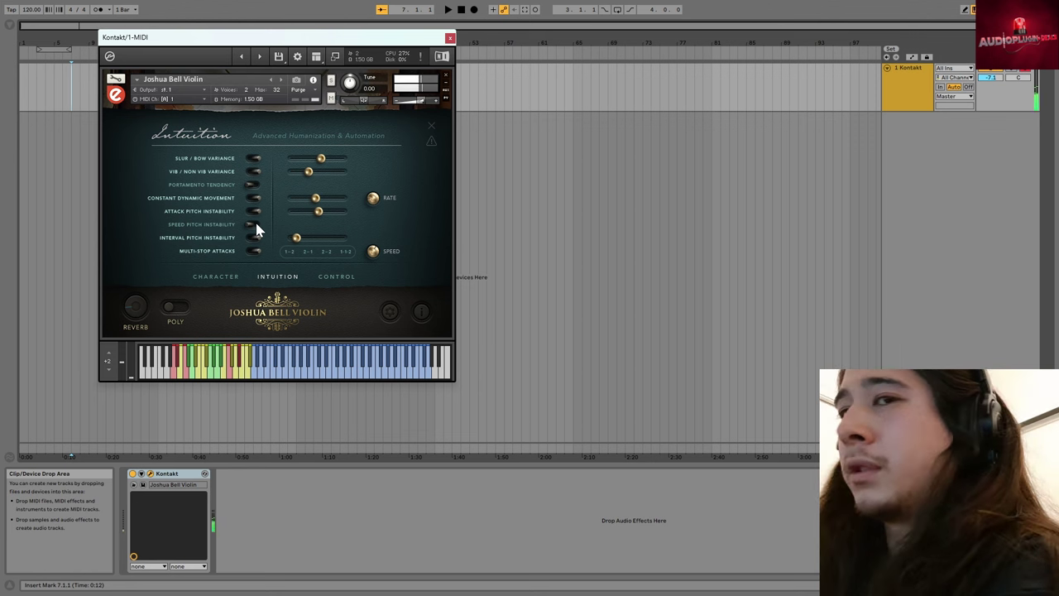
click(255, 224)
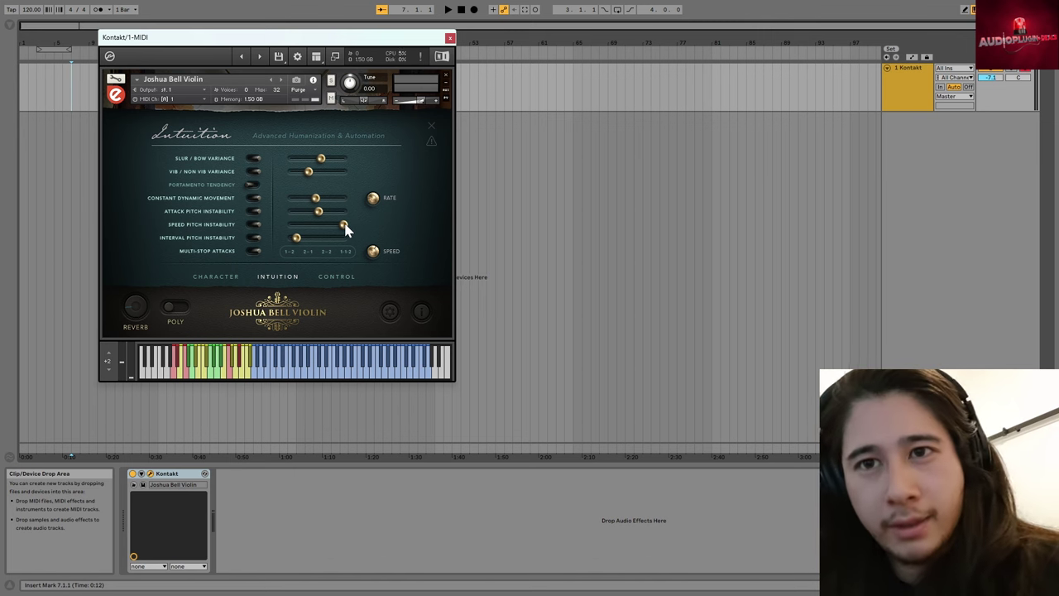
drag(346, 229, 338, 230)
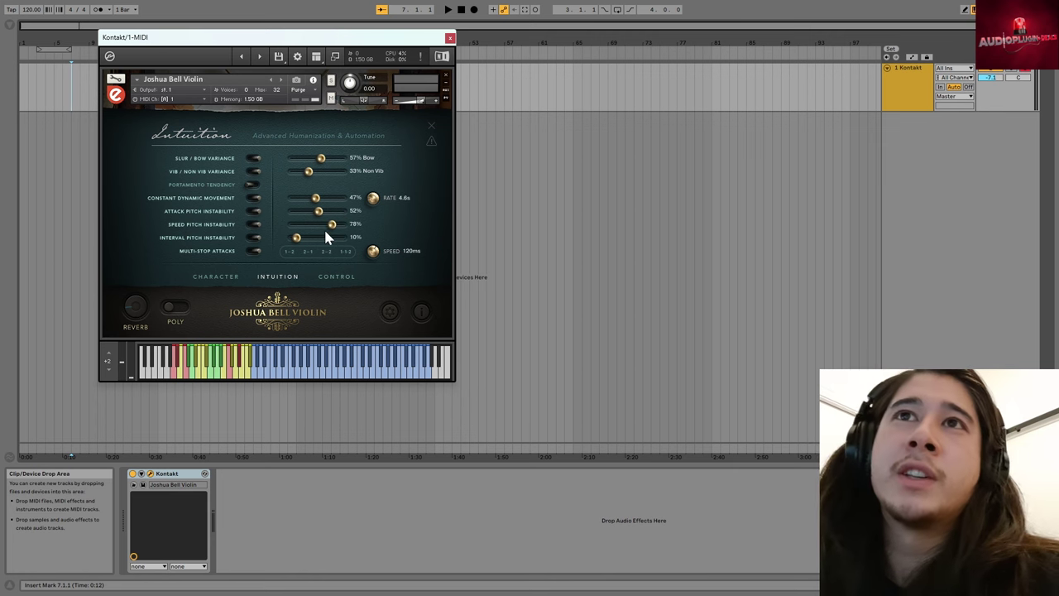
drag(318, 228, 323, 231)
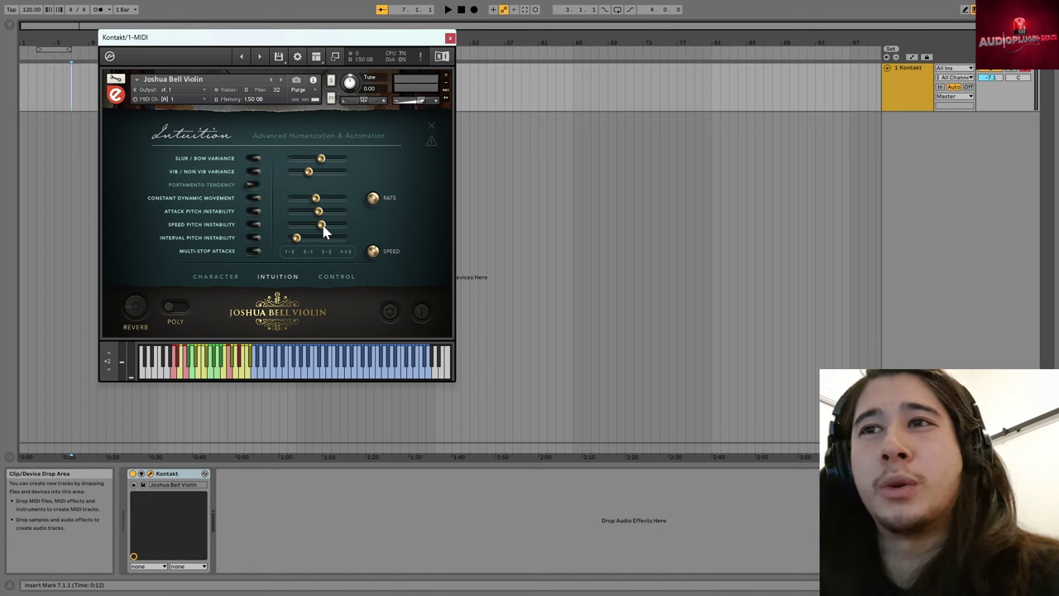
drag(323, 231, 307, 230)
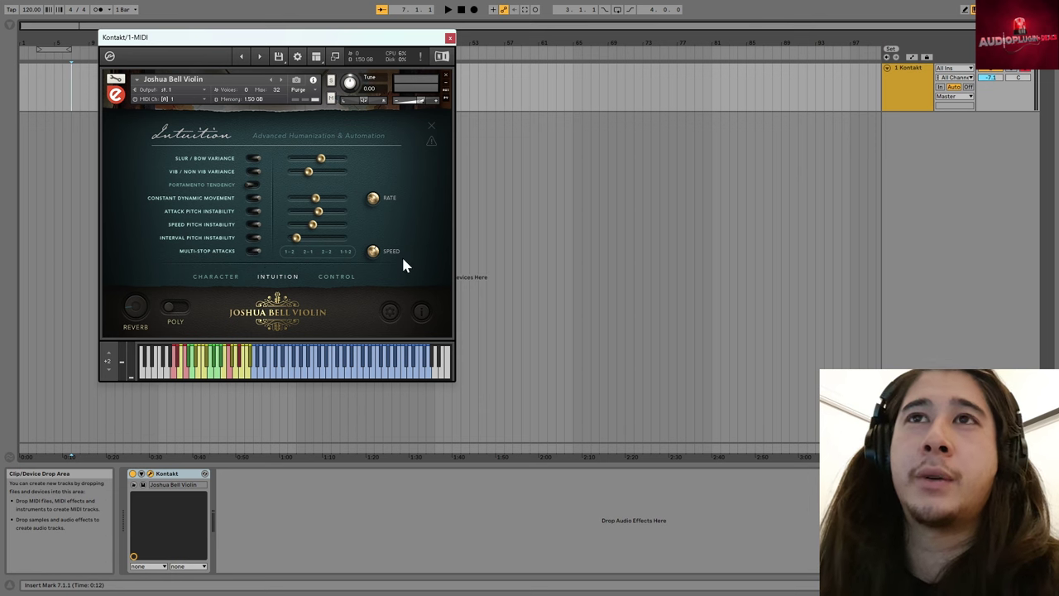
- Try the 1-2 and 2-1 Multi-Stop Attacks patterns, select 2-2, and set the attack speed to 0 ms
click(174, 308)
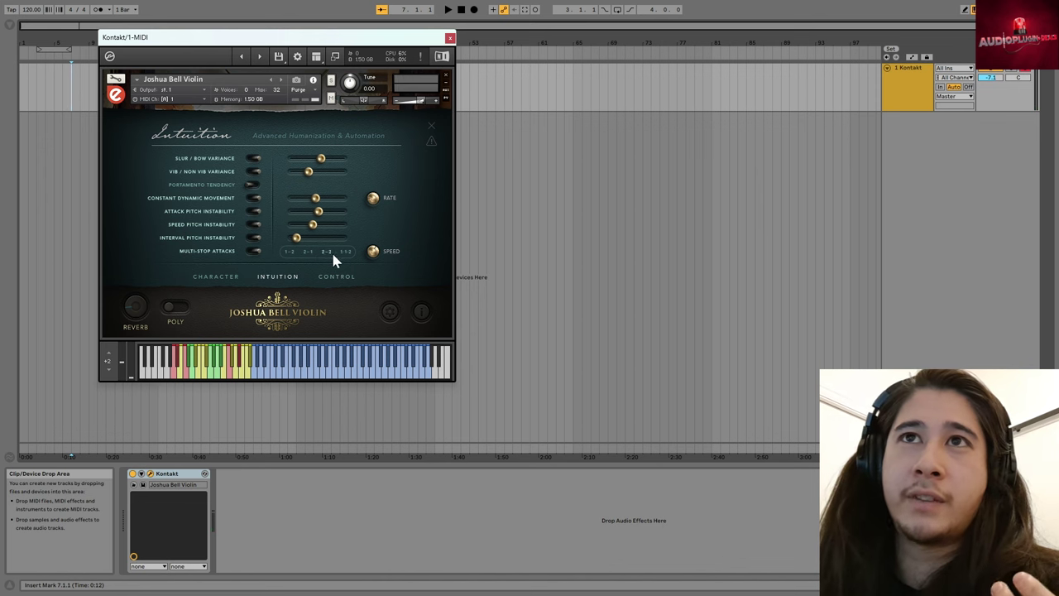
click(290, 252)
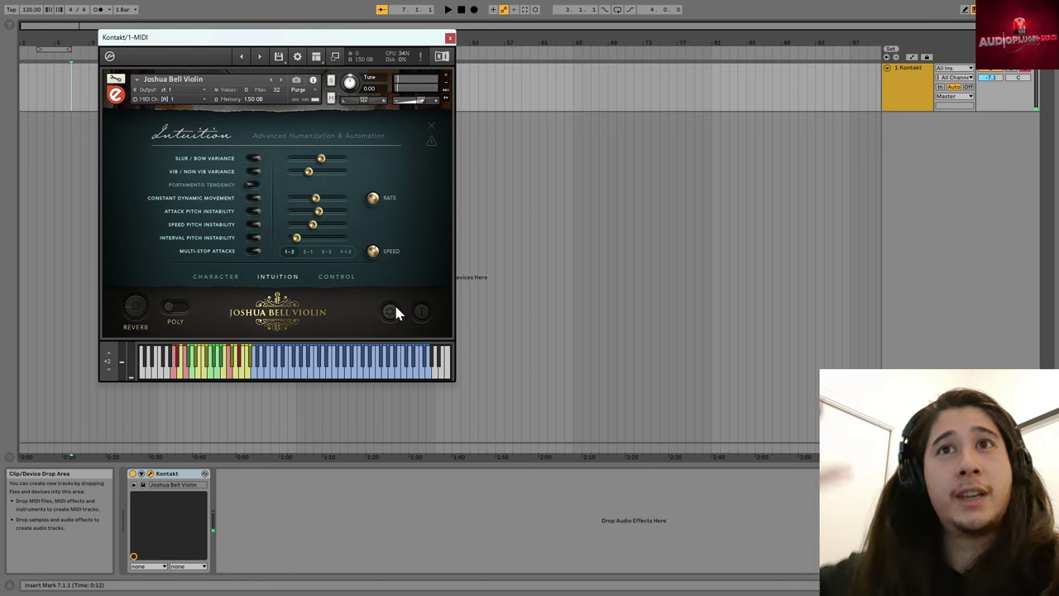
click(309, 252)
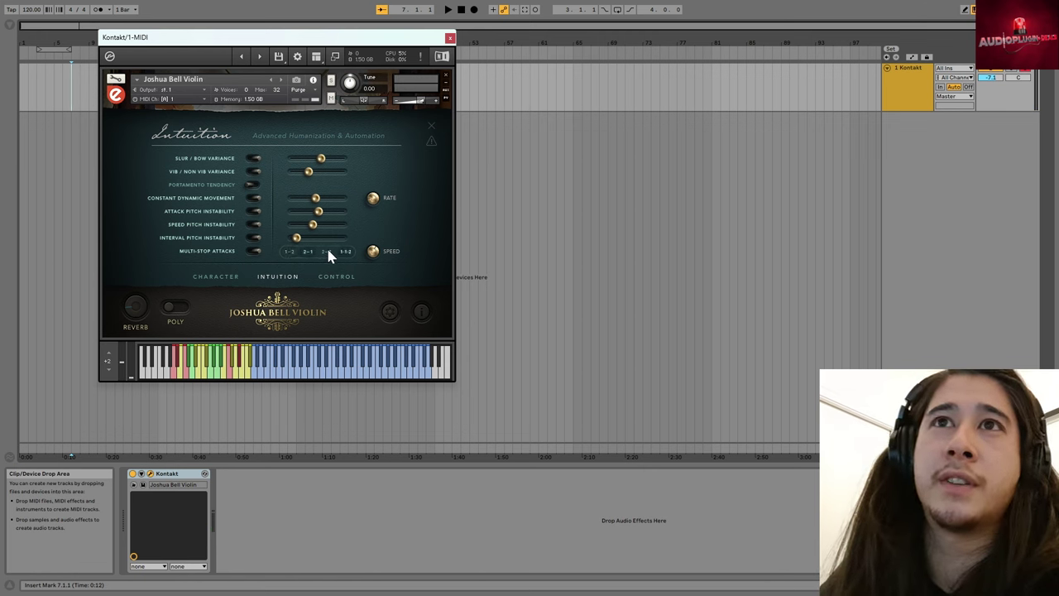
click(326, 252)
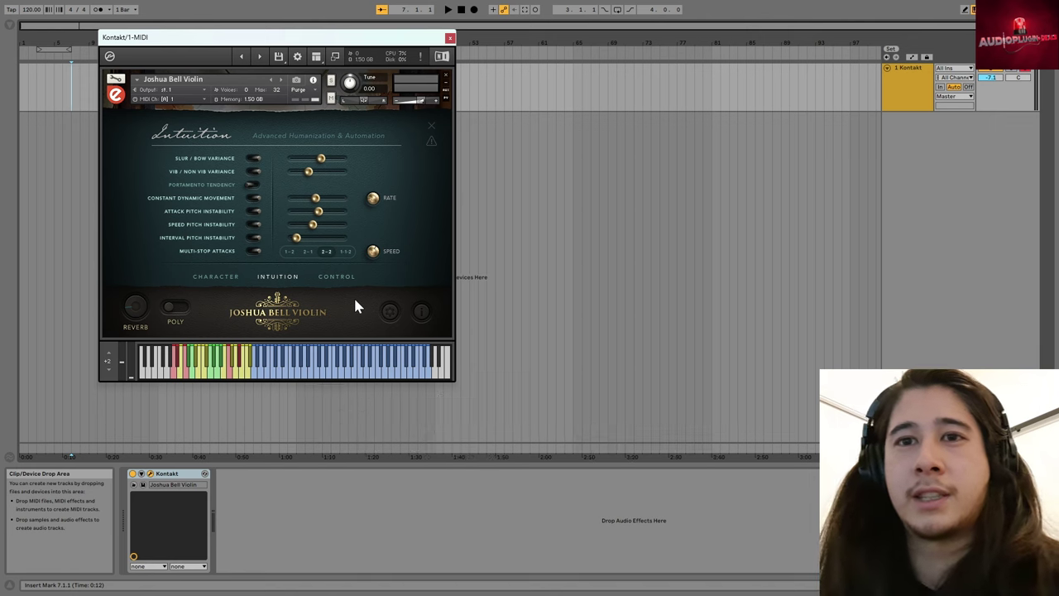
mouse_move(376, 234)
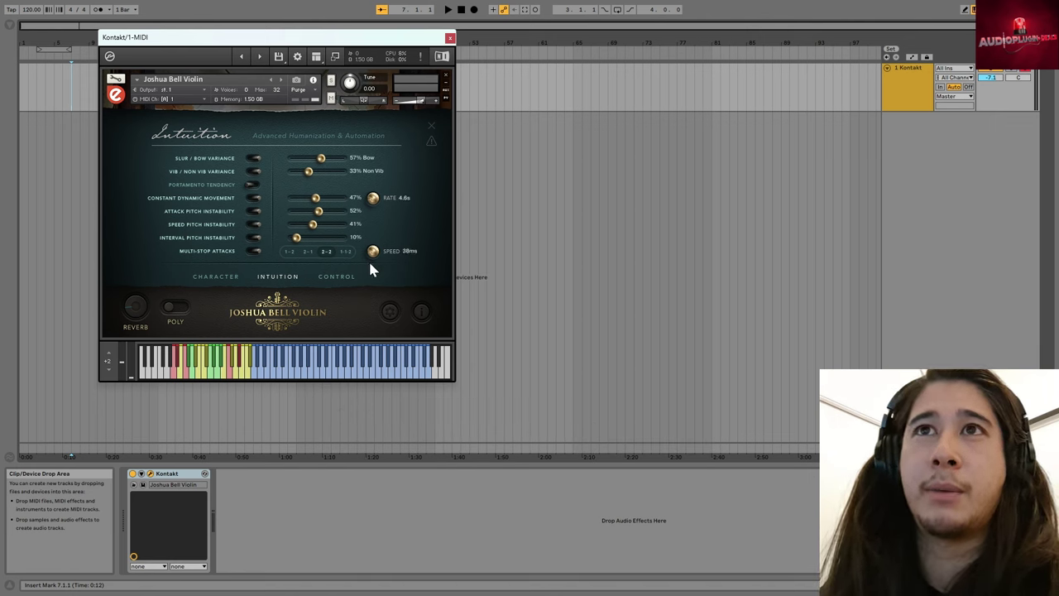
mouse_move(370, 266)
mouse_down()
mouse_move(372, 228)
mouse_move(359, 264)
mouse_up()
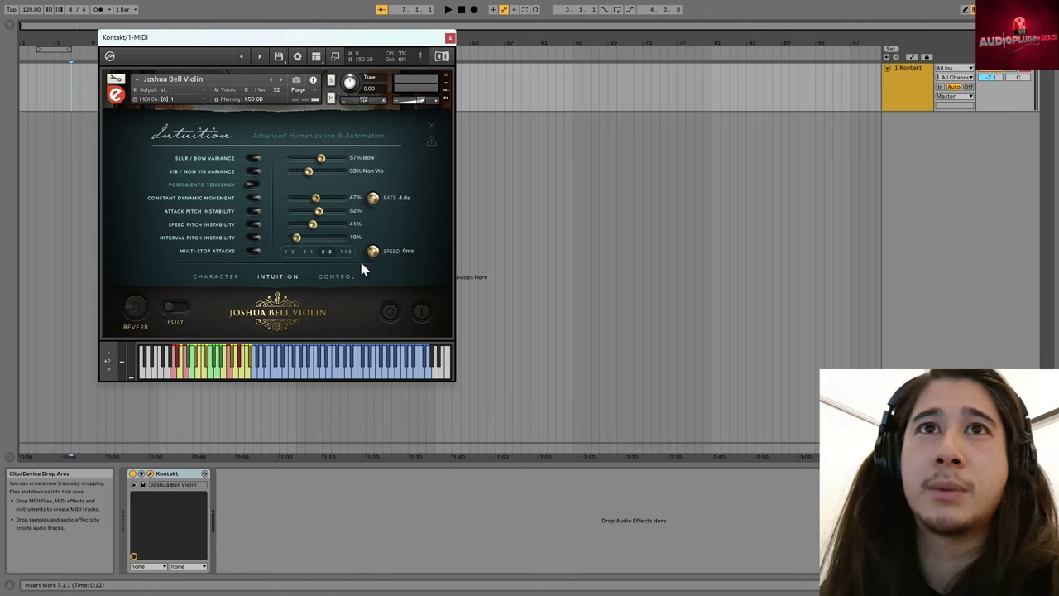
- In the Character settings, choose the Warm tone and audition the Cathedral, Small Room and Studio A spaces
click(216, 274)
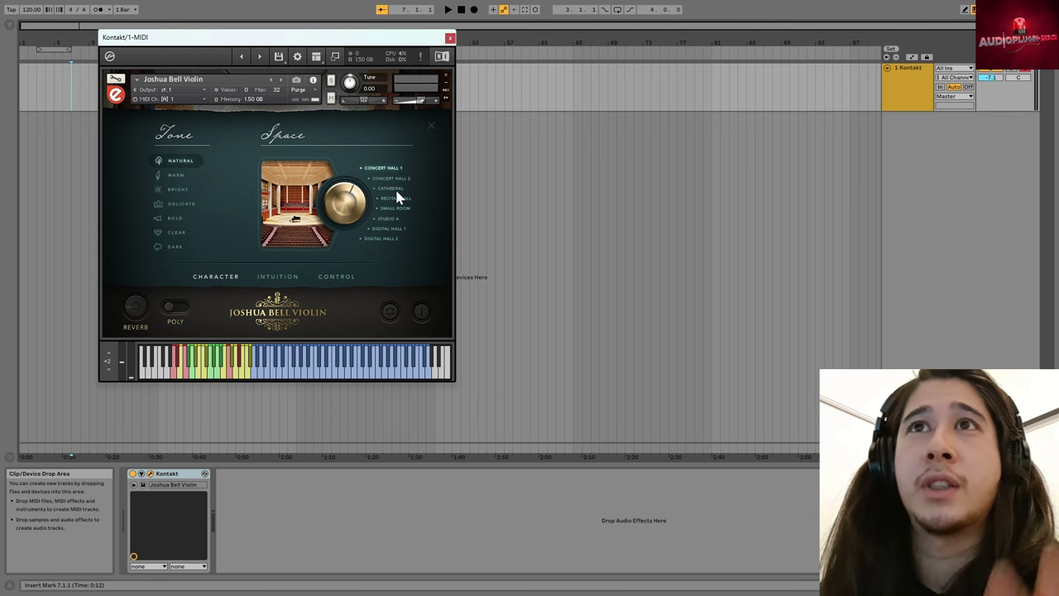
click(190, 163)
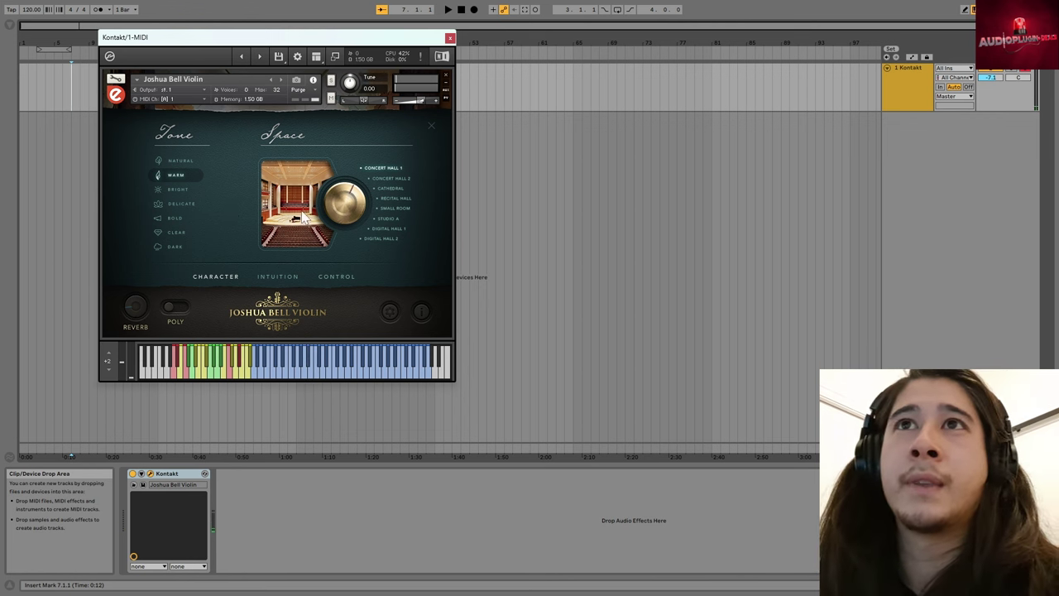
click(388, 189)
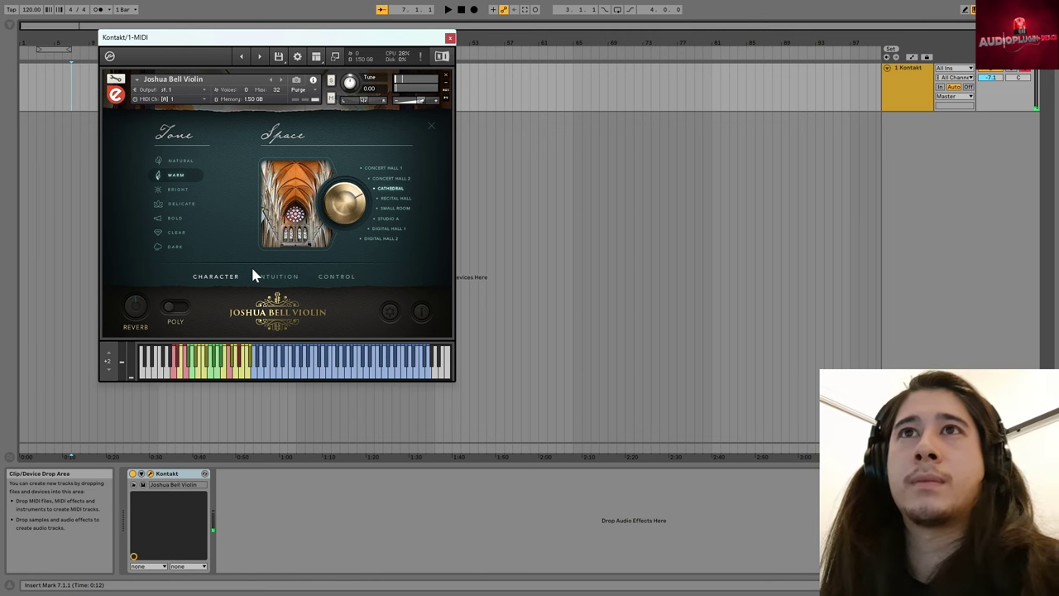
click(394, 208)
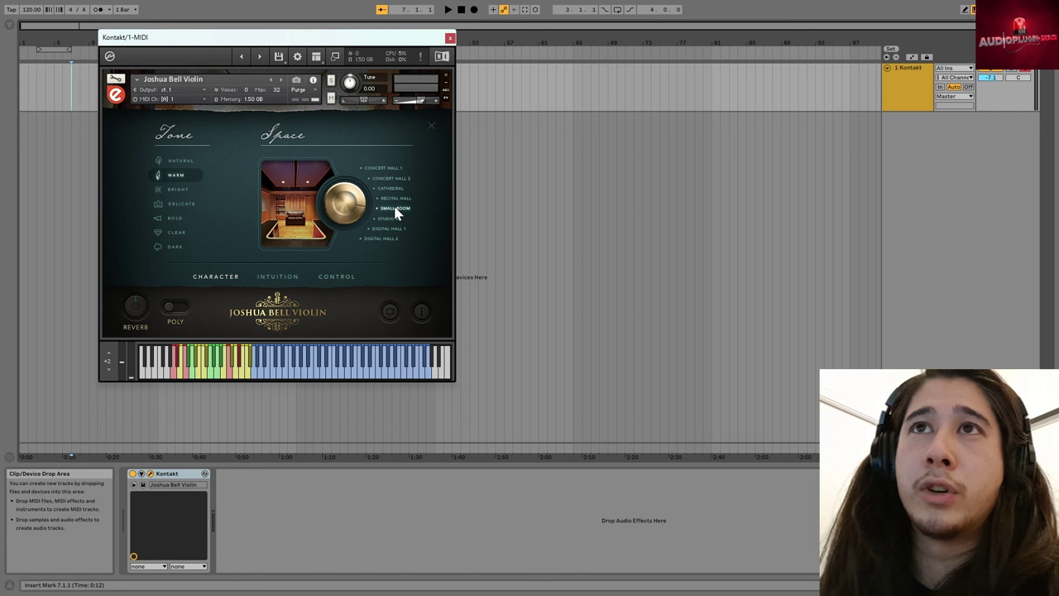
click(387, 218)
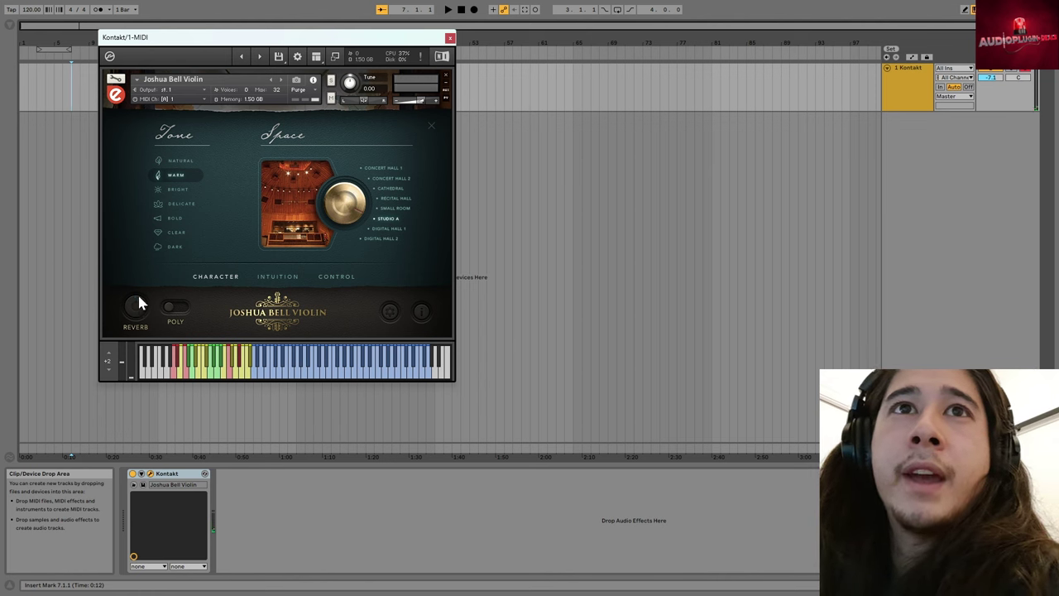
- Audition the Bright, Delicate and Bold tones in the Studio A space
click(179, 190)
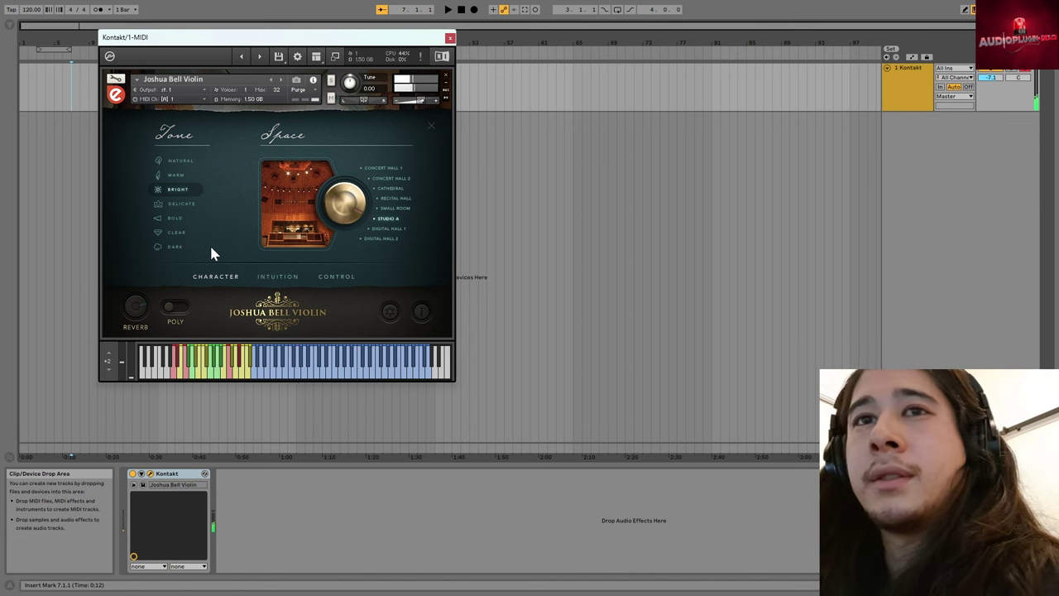
click(185, 202)
key(x)
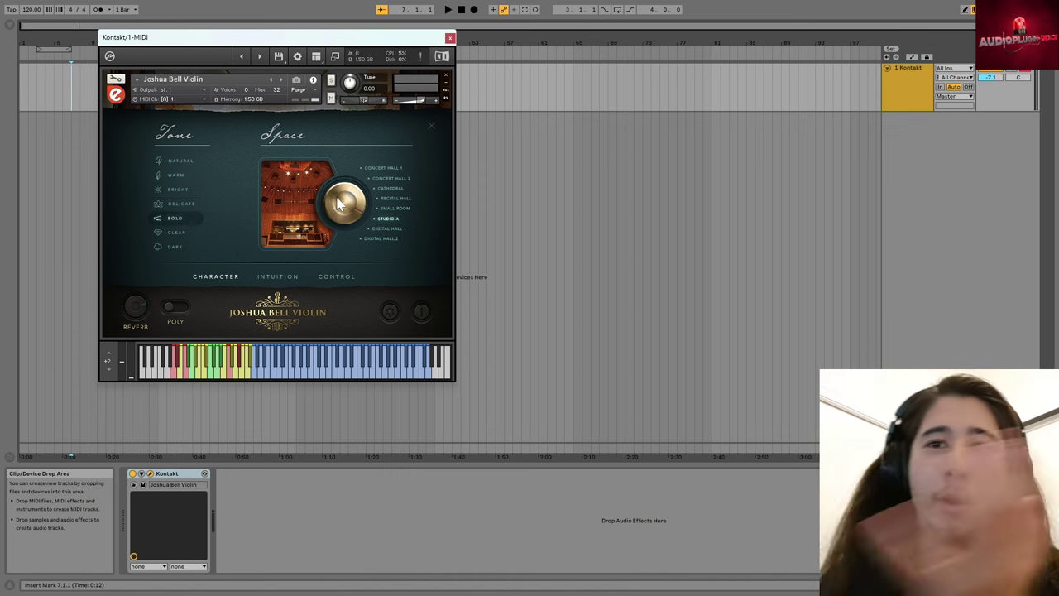
- Change the space to Digital Hall 1 and audition the Clear and Dark tones in it
drag(339, 207, 360, 211)
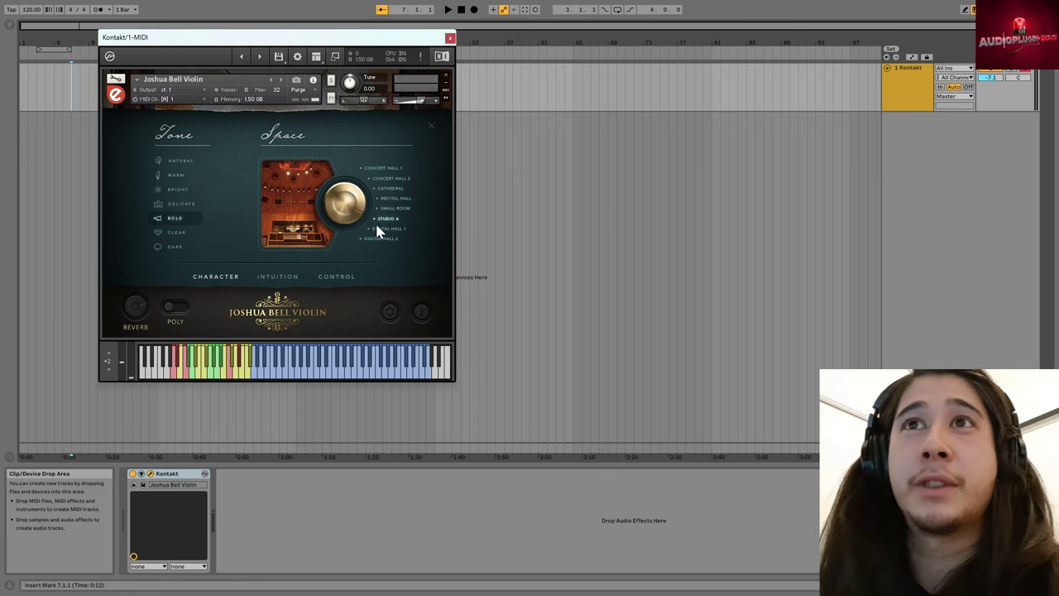
click(382, 231)
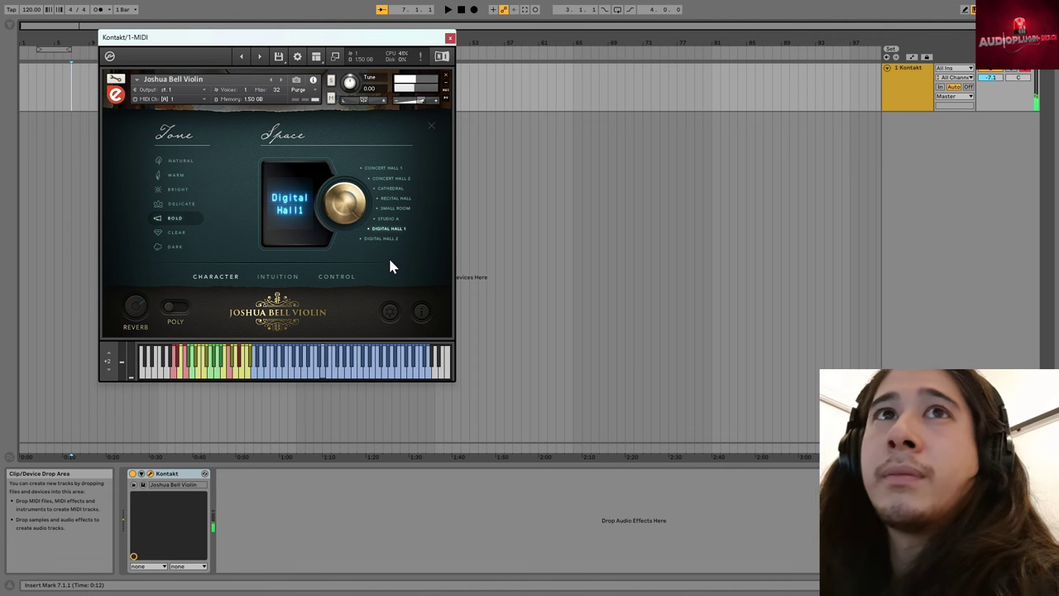
click(178, 235)
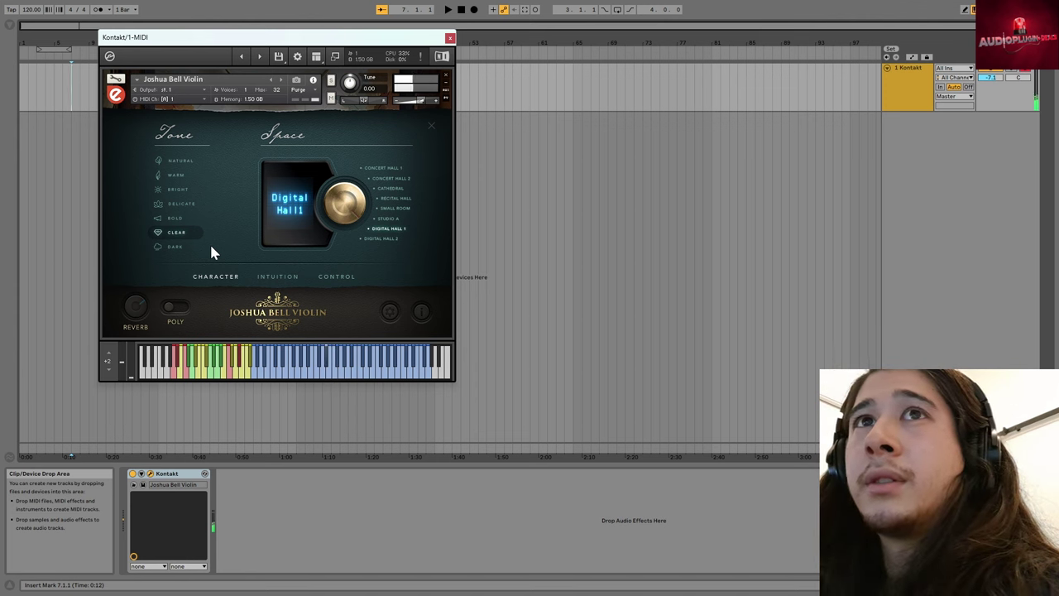
click(180, 247)
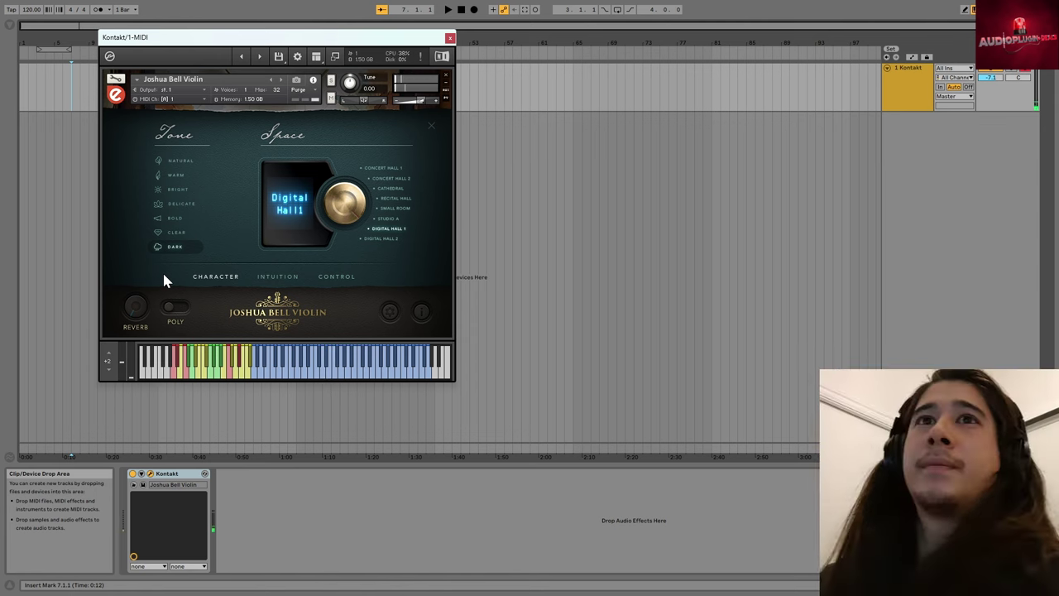
- Play the demo arrangement with the violin, piano and orchestral backing tracks from bar 3
click(281, 315)
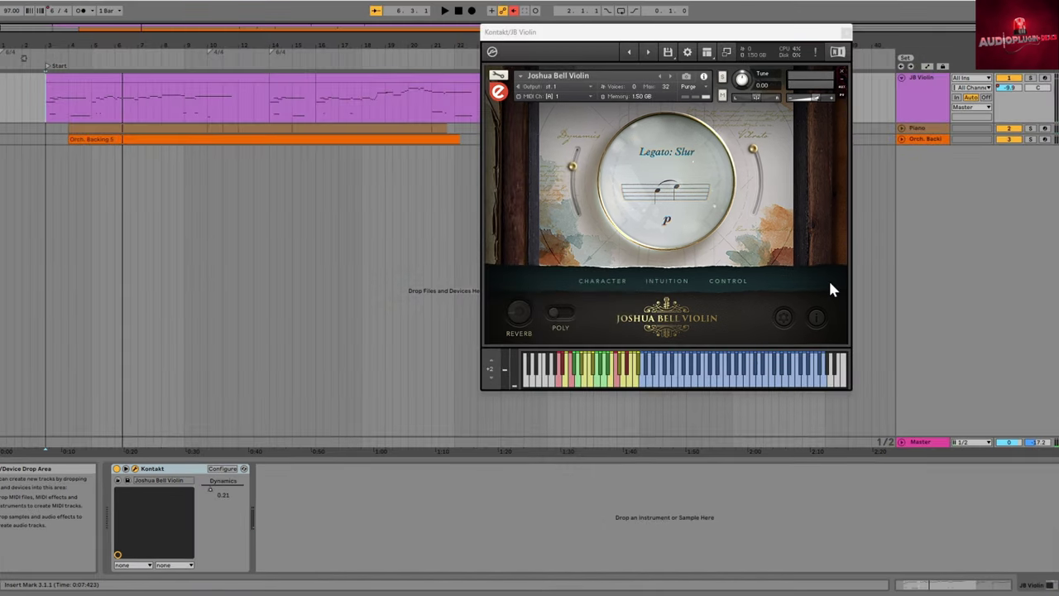
key(space)
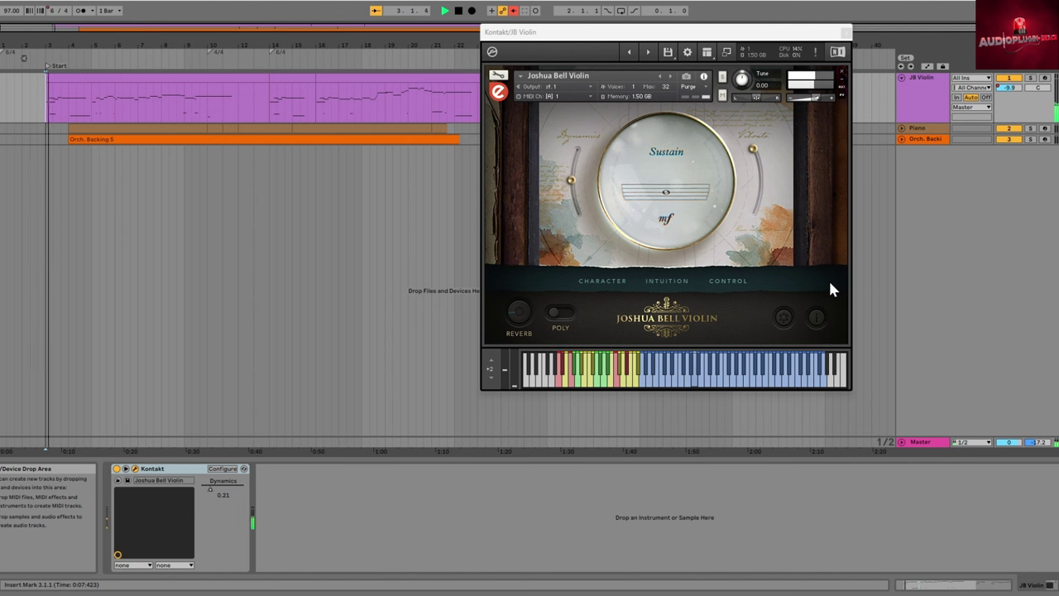